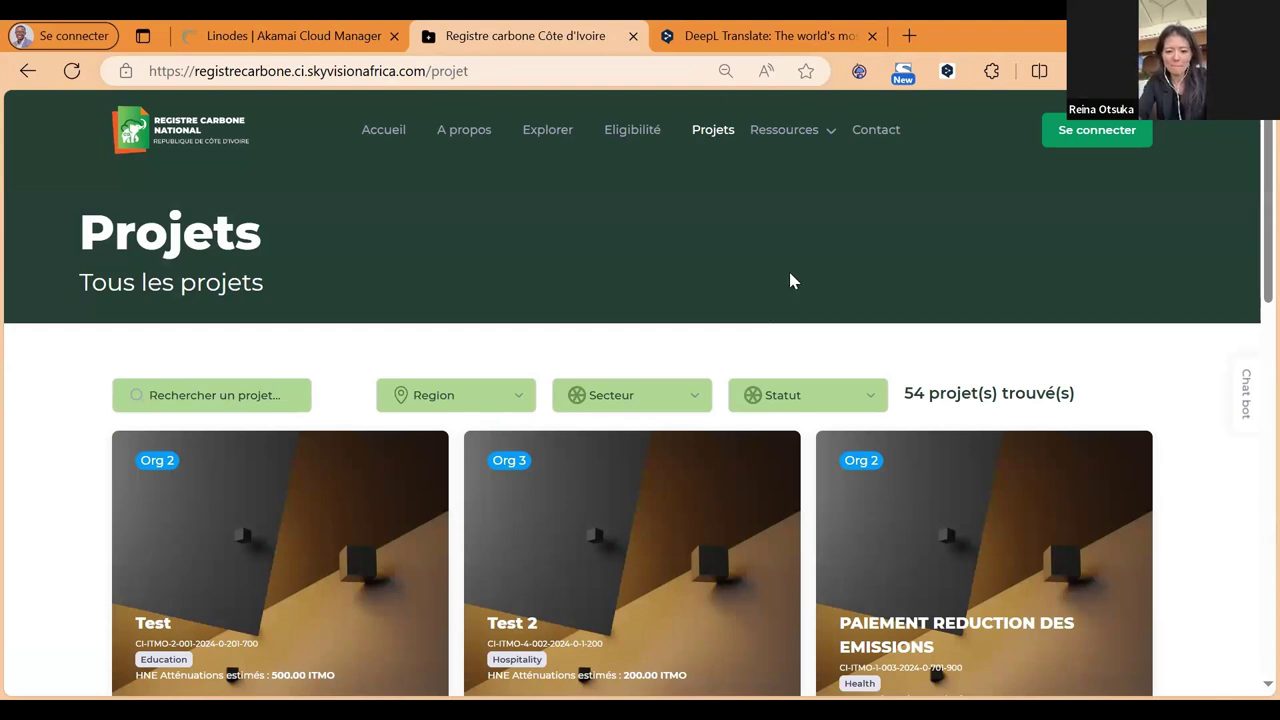
- Sign in to the national carbon registry using the saved developer account's e-mail and password
{"action": "left_click", "coordinate": [1069, 140]}
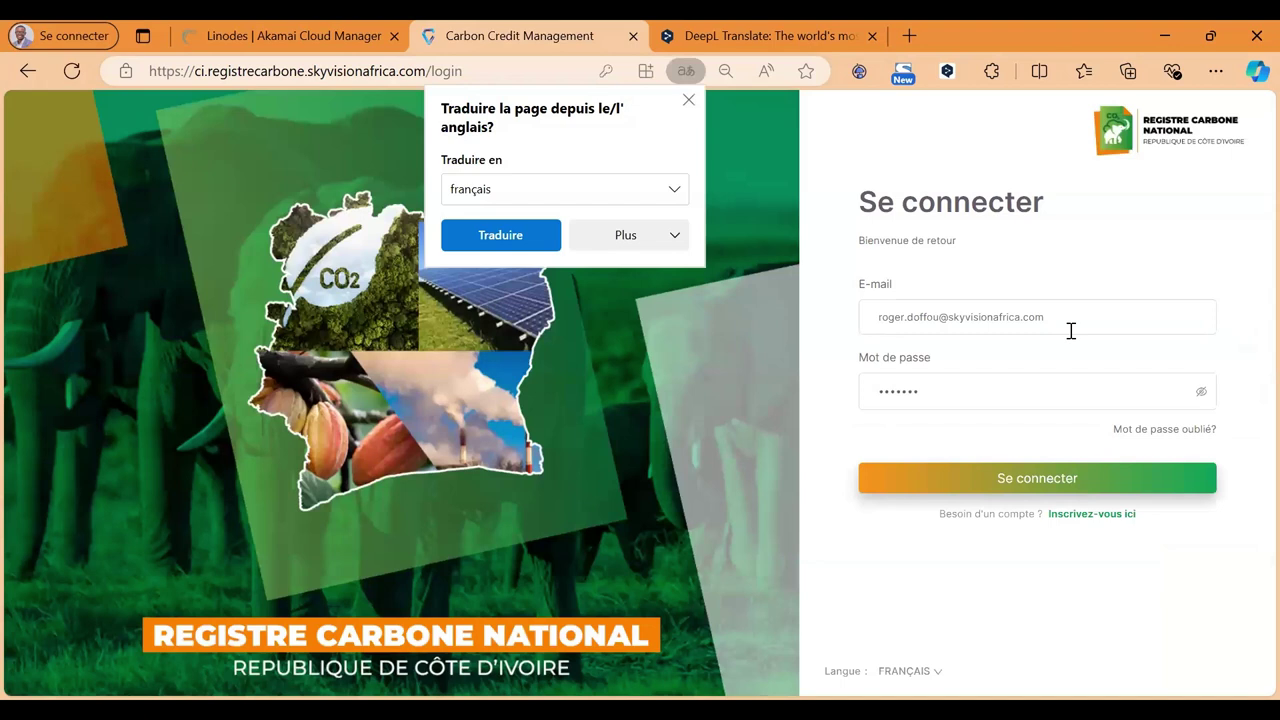
{"action": "left_click", "coordinate": [1024, 410]}
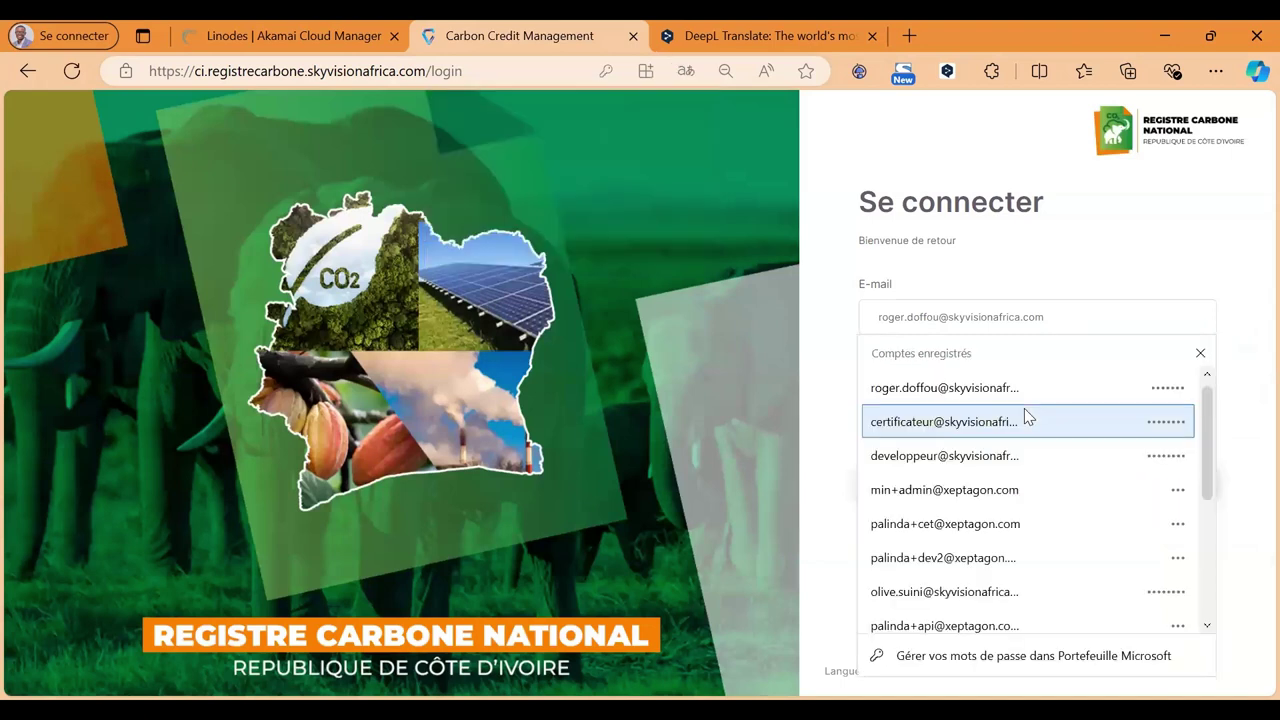
{"action": "left_click", "coordinate": [1030, 466]}
{"action": "left_click", "coordinate": [1031, 476]}
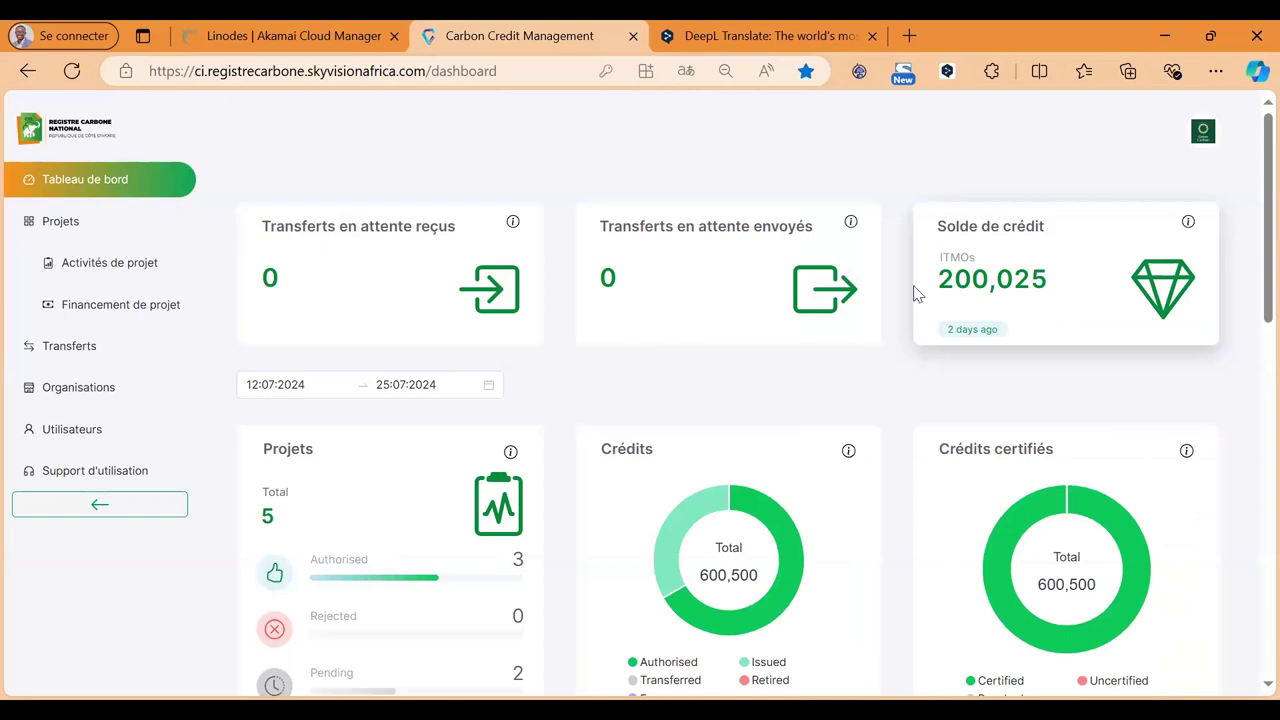
- Examine the developer dashboard's project totals, credit charts and certified credit charts
{"action": "scroll", "coordinate": [917, 292], "scroll_direction": "down", "scroll_amount": 2}
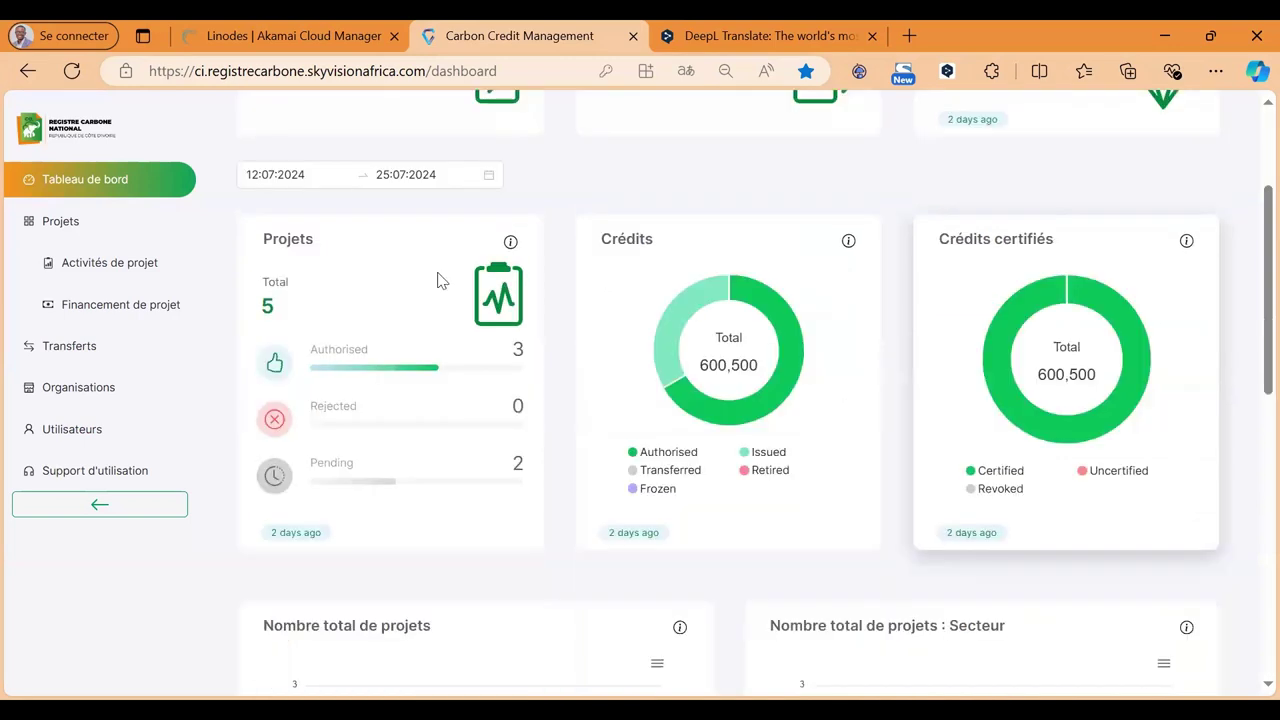
{"action": "mouse_move", "coordinate": [691, 320]}
{"action": "scroll", "coordinate": [769, 295], "scroll_direction": "down", "scroll_amount": 1}
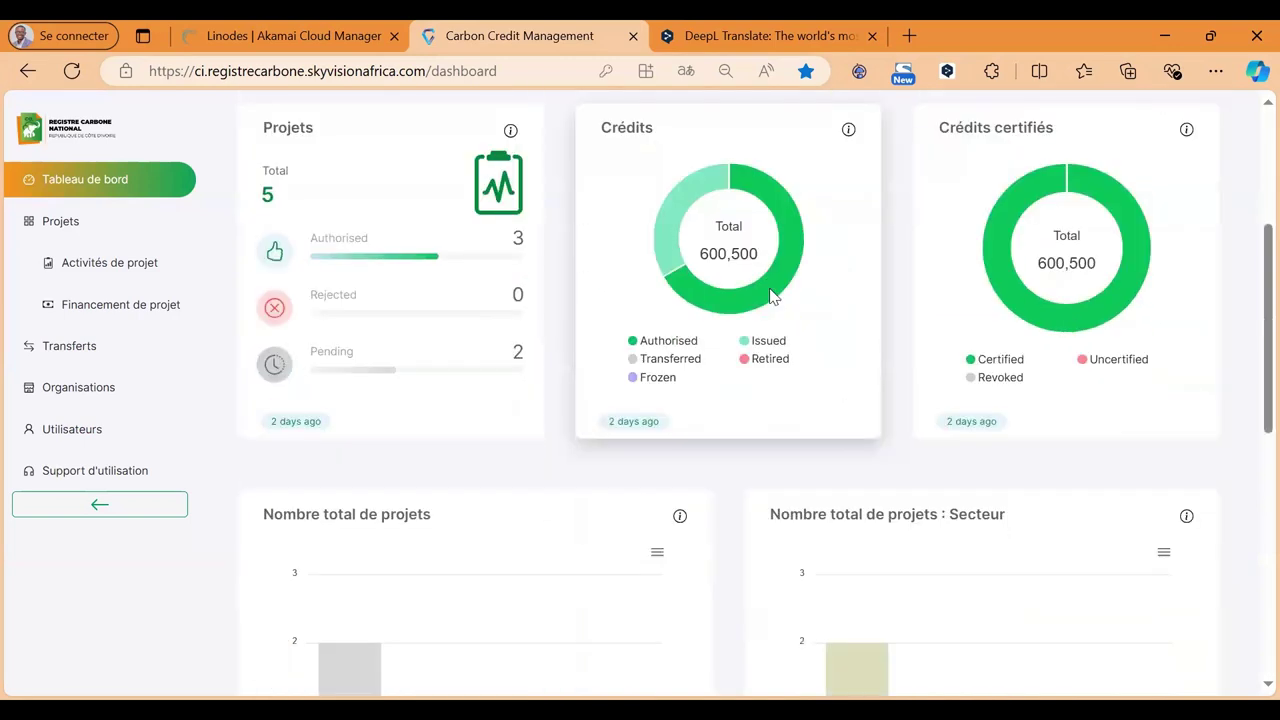
{"action": "scroll", "coordinate": [740, 290], "scroll_direction": "down", "scroll_amount": 1}
{"action": "scroll", "coordinate": [80, 235], "scroll_direction": "up", "scroll_amount": 1}
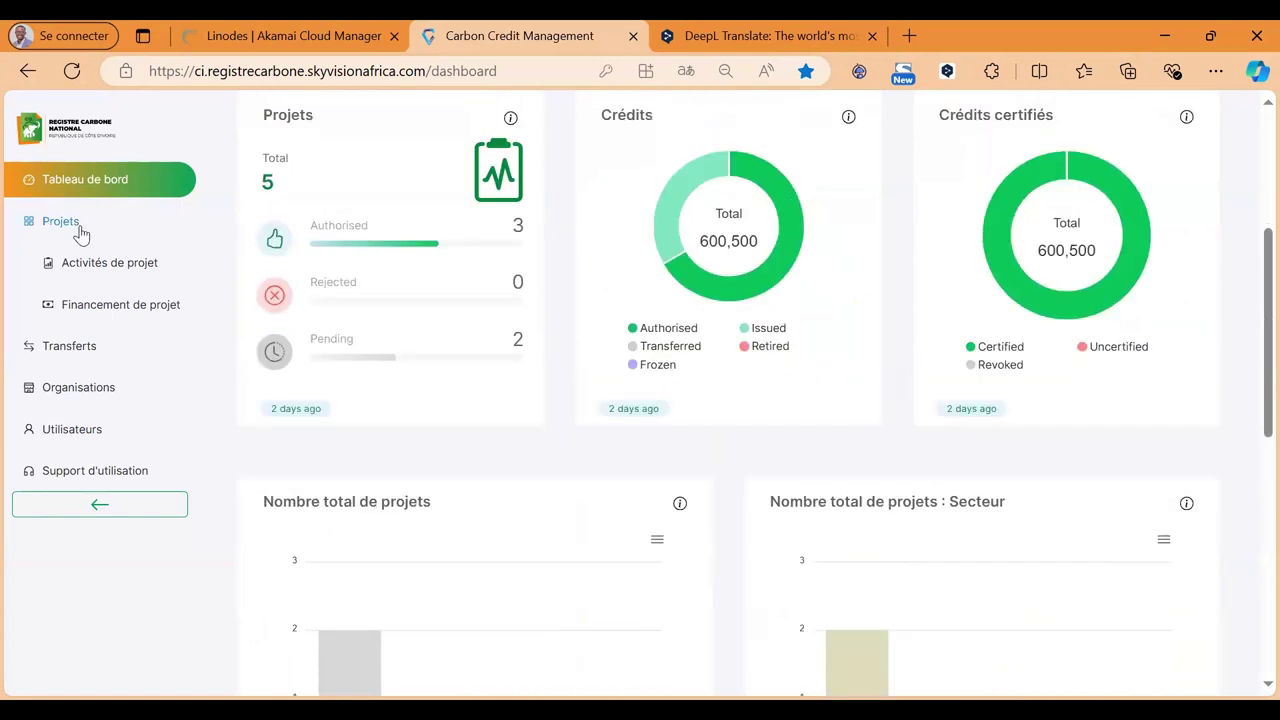
- Open the form for adding a new project and examine its project detail fields, including the MADD upload, Article 6 options and project polygons
{"action": "left_click", "coordinate": [80, 232]}
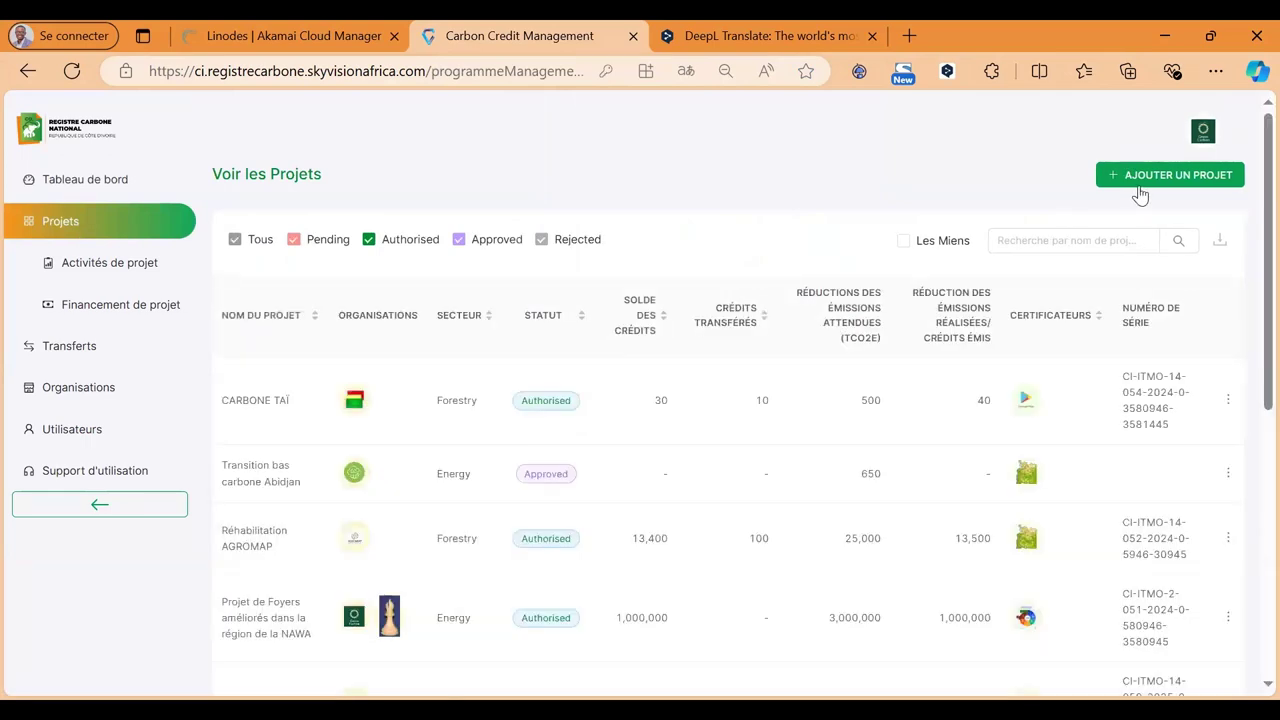
{"action": "left_click", "coordinate": [1143, 177]}
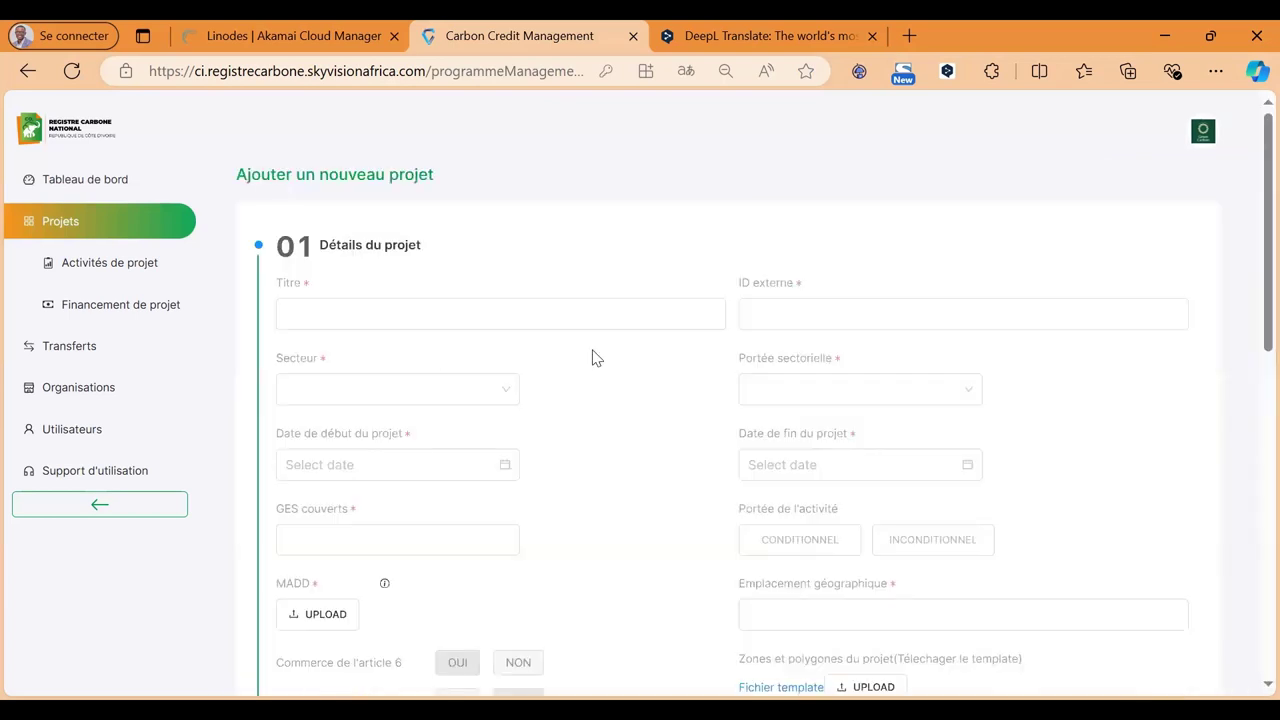
{"action": "scroll", "coordinate": [612, 374], "scroll_direction": "down", "scroll_amount": 1}
{"action": "scroll", "coordinate": [612, 374], "scroll_direction": "down", "scroll_amount": 1}
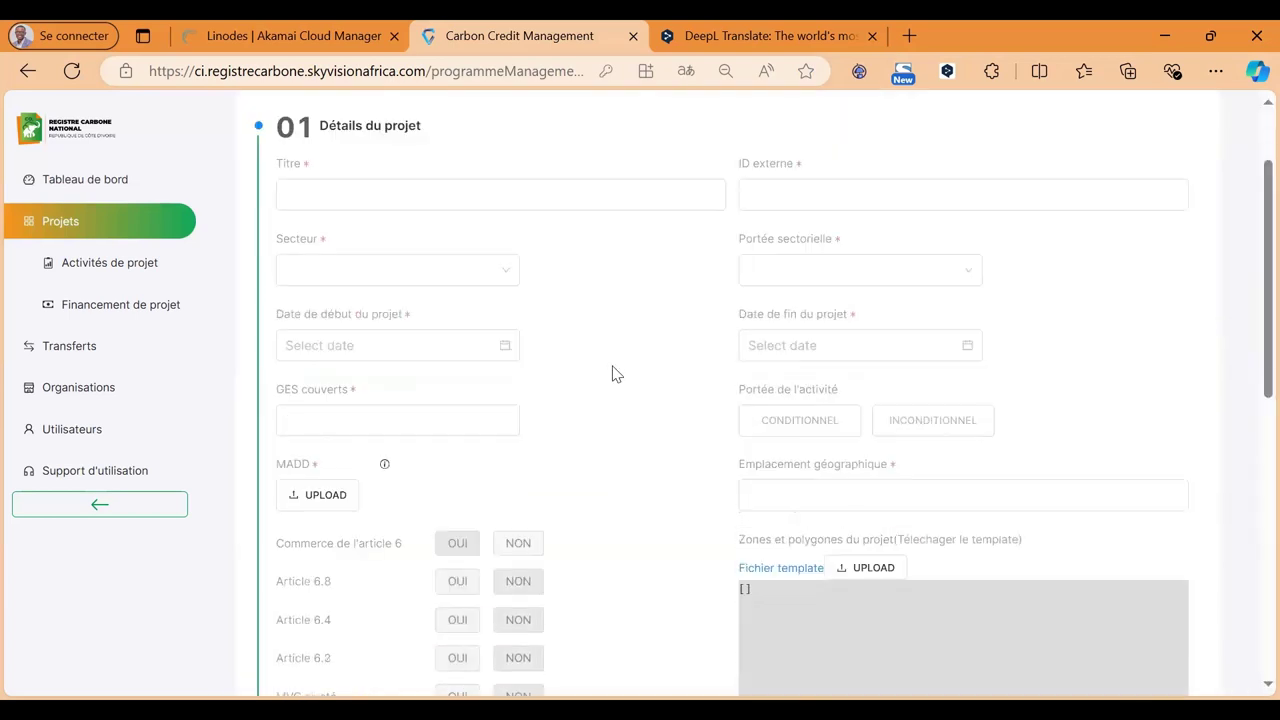
{"action": "scroll", "coordinate": [398, 384], "scroll_direction": "down", "scroll_amount": 2}
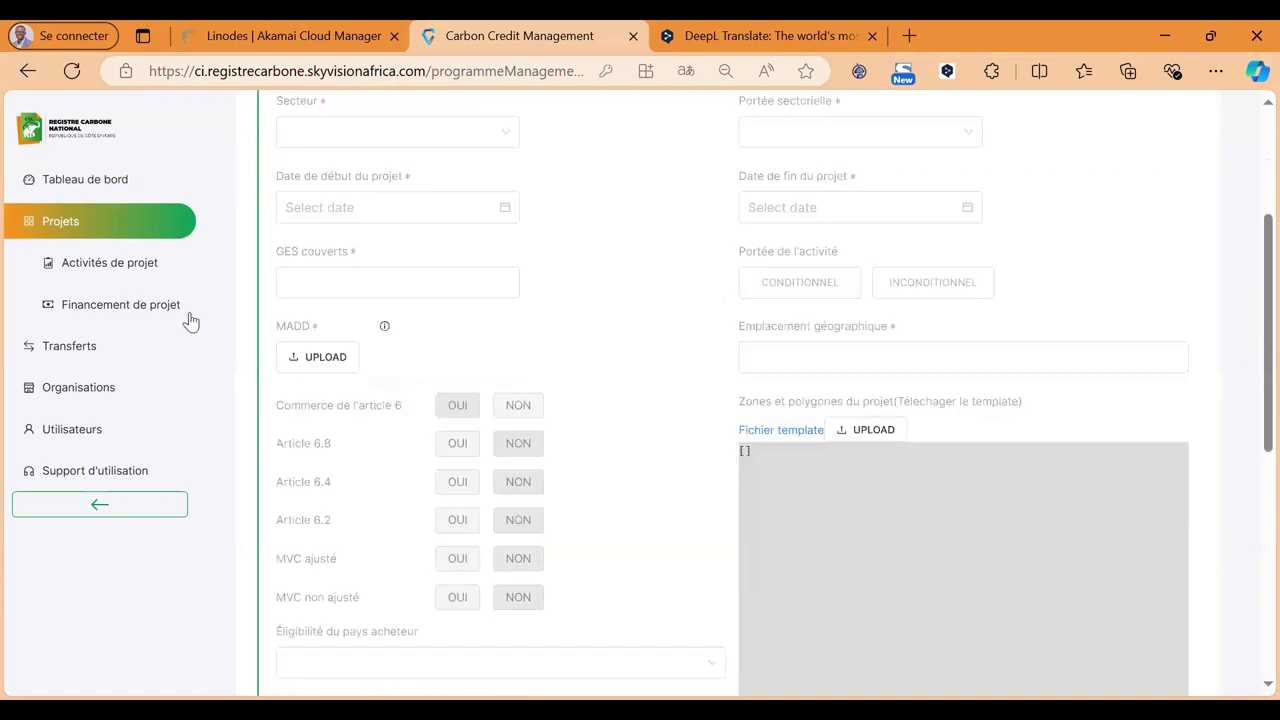
{"action": "left_click", "coordinate": [316, 357]}
{"action": "scroll", "coordinate": [625, 383], "scroll_direction": "down", "scroll_amount": 2}
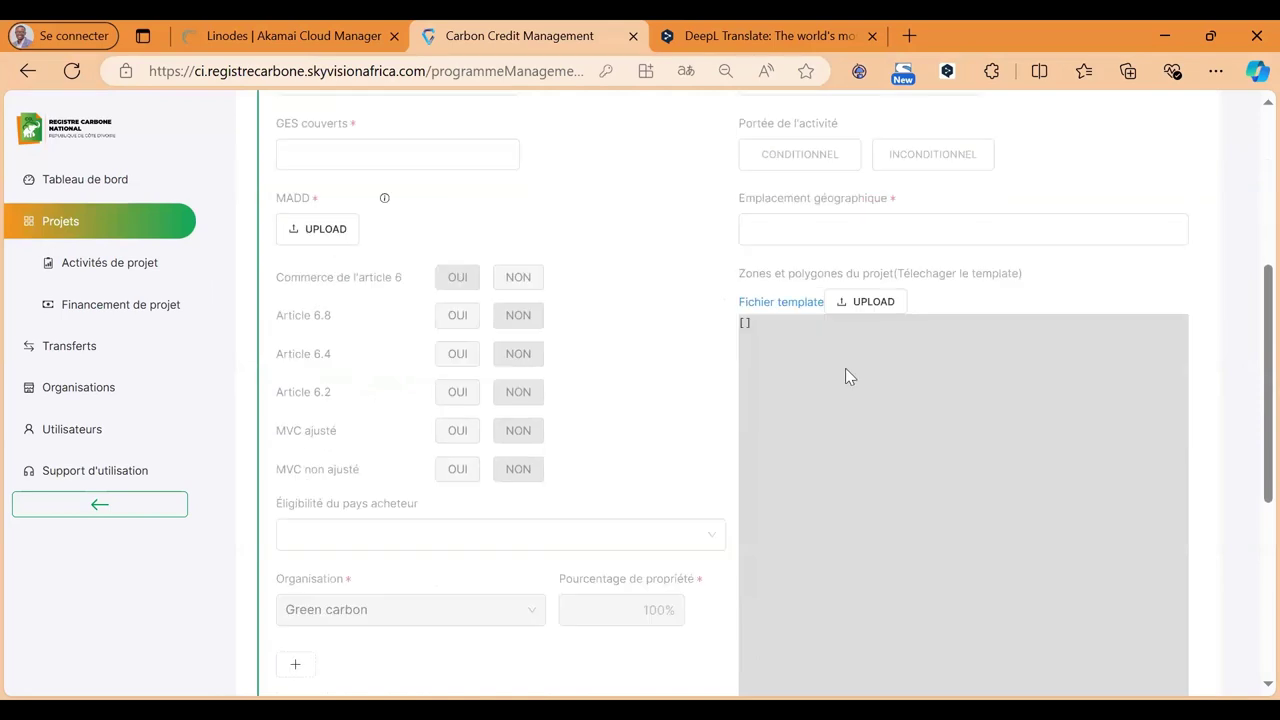
{"action": "scroll", "coordinate": [845, 369], "scroll_direction": "down", "scroll_amount": 1}
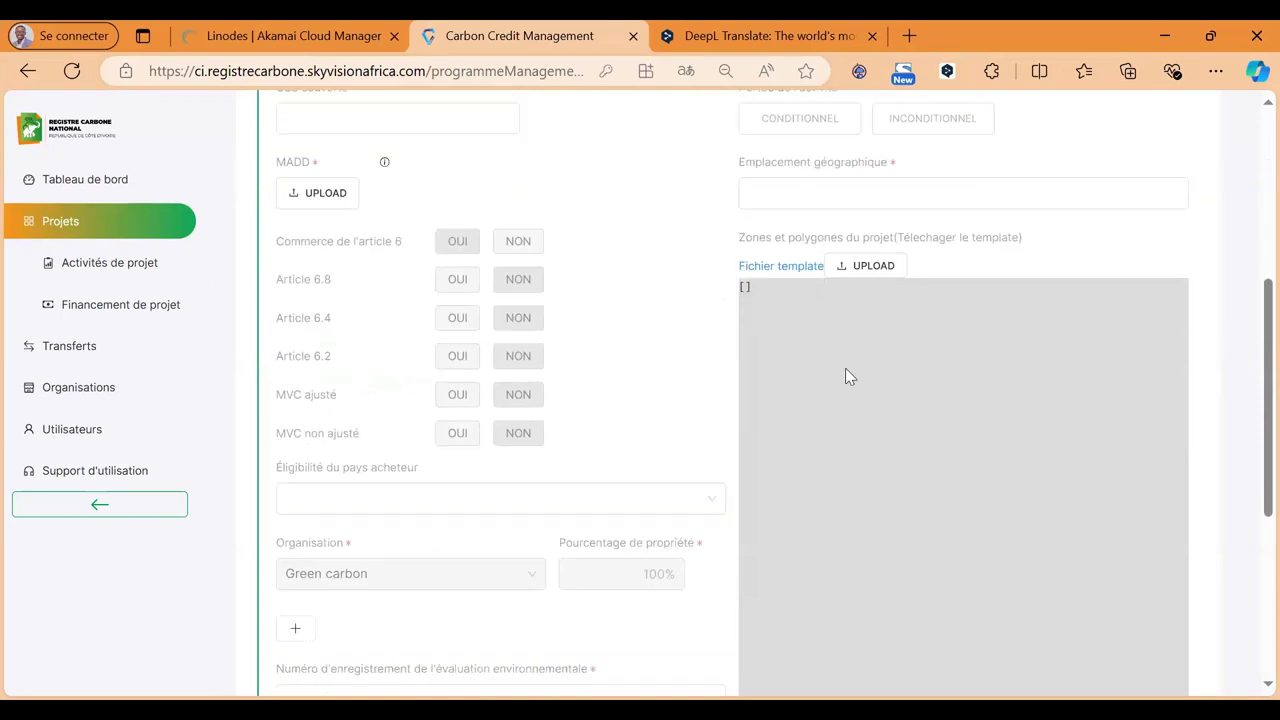
{"action": "scroll", "coordinate": [845, 369], "scroll_direction": "down", "scroll_amount": 2}
{"action": "scroll", "coordinate": [845, 376], "scroll_direction": "up", "scroll_amount": 1}
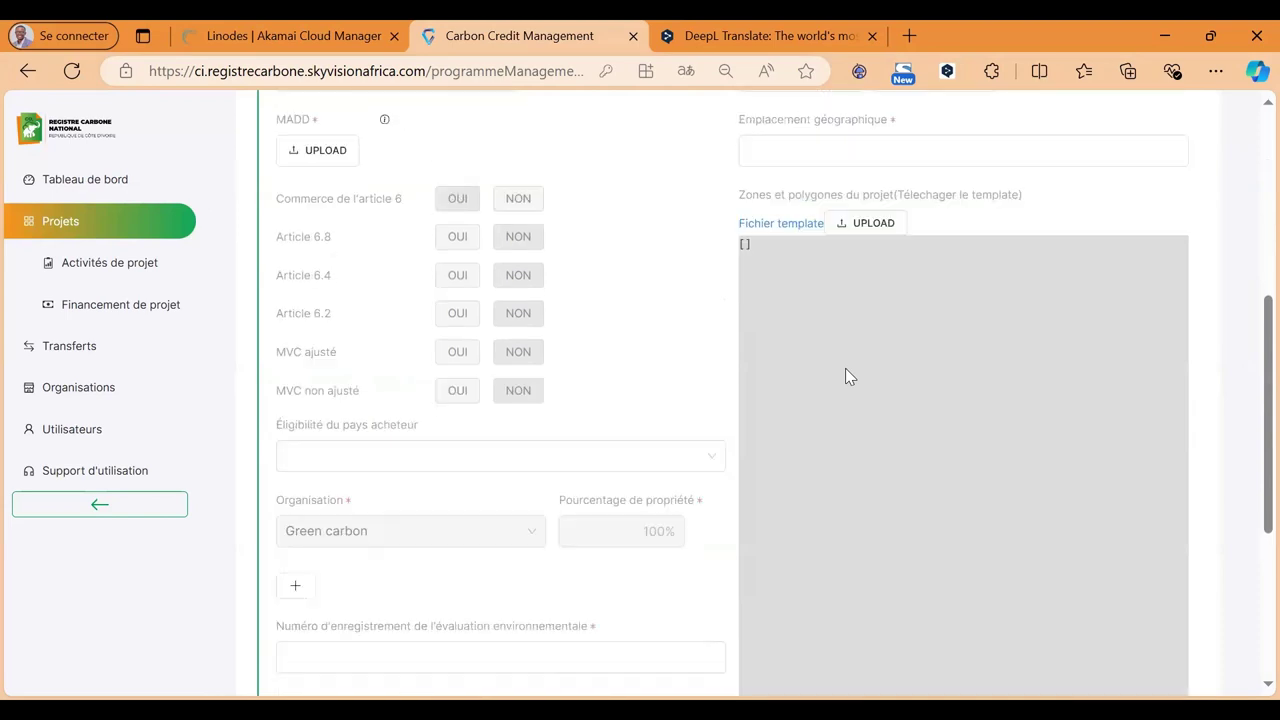
{"action": "scroll", "coordinate": [845, 370], "scroll_direction": "up", "scroll_amount": 1}
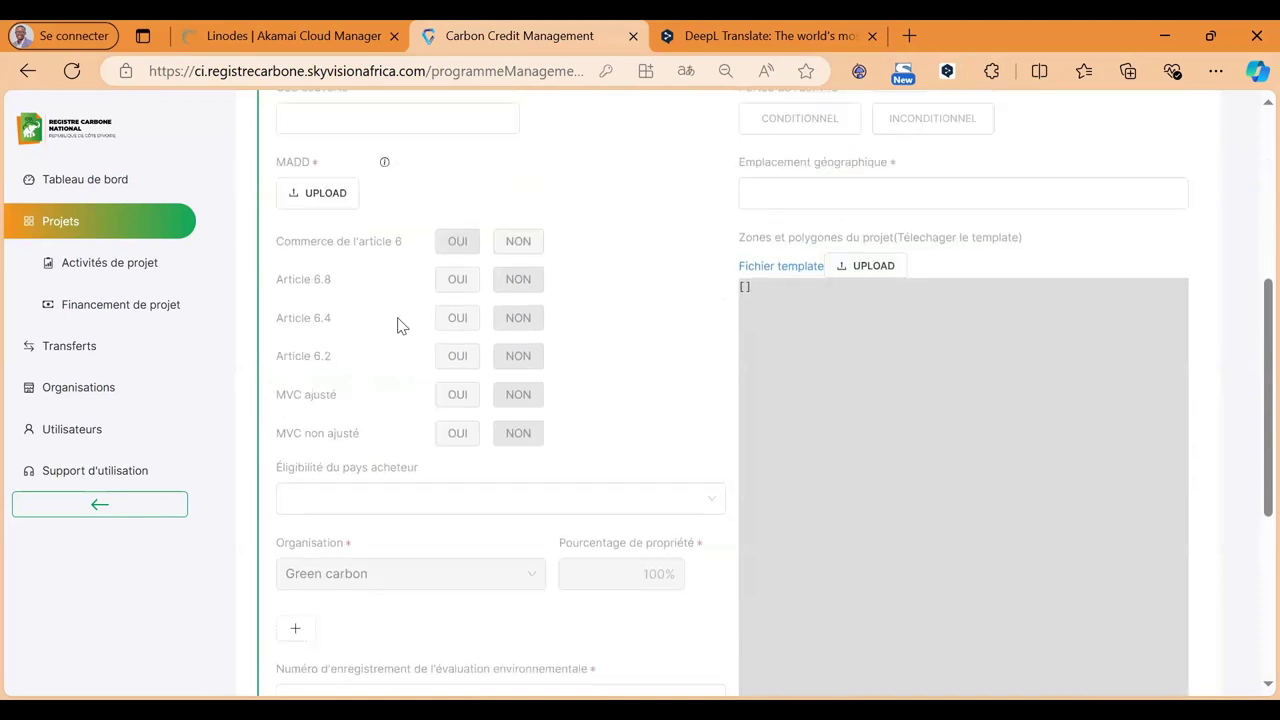
{"action": "scroll", "coordinate": [88, 268], "scroll_direction": "up", "scroll_amount": 2}
- Open the project activity of "Projet de Foyers améliorés dans la région de la NAWA" and examine its monitoring and verification reports
{"action": "left_click", "coordinate": [88, 268]}
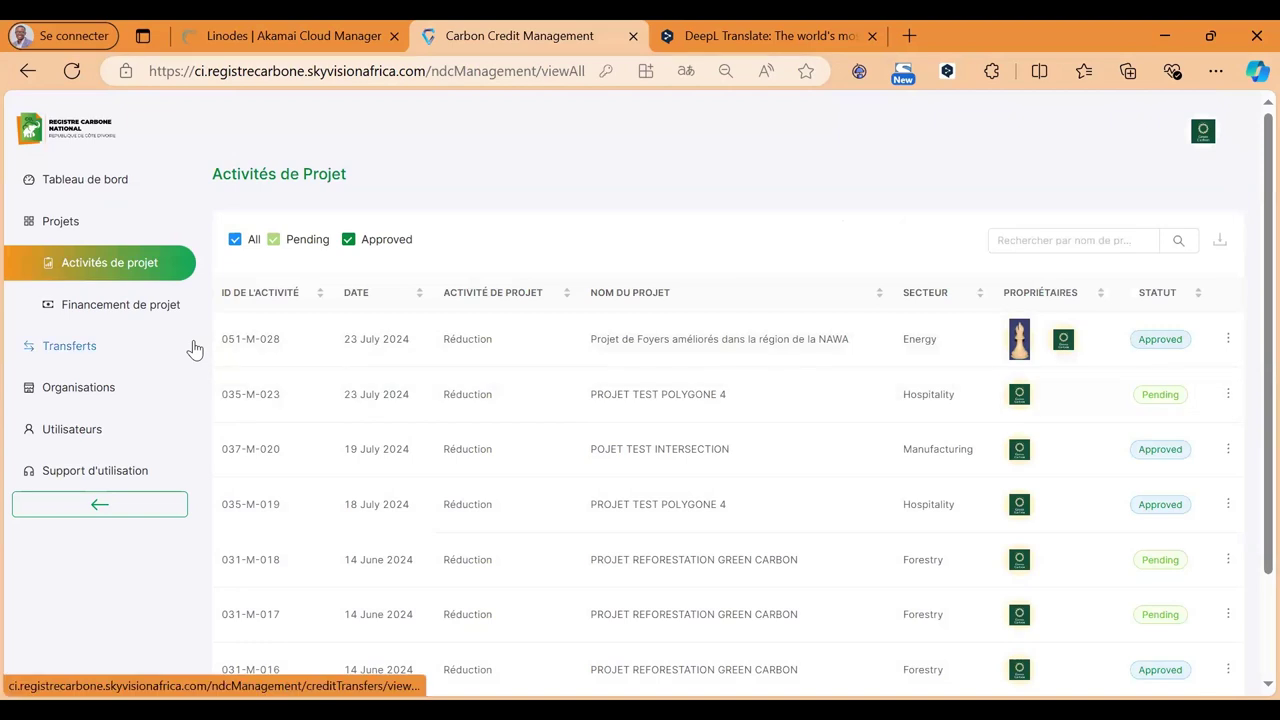
{"action": "left_click", "coordinate": [266, 339]}
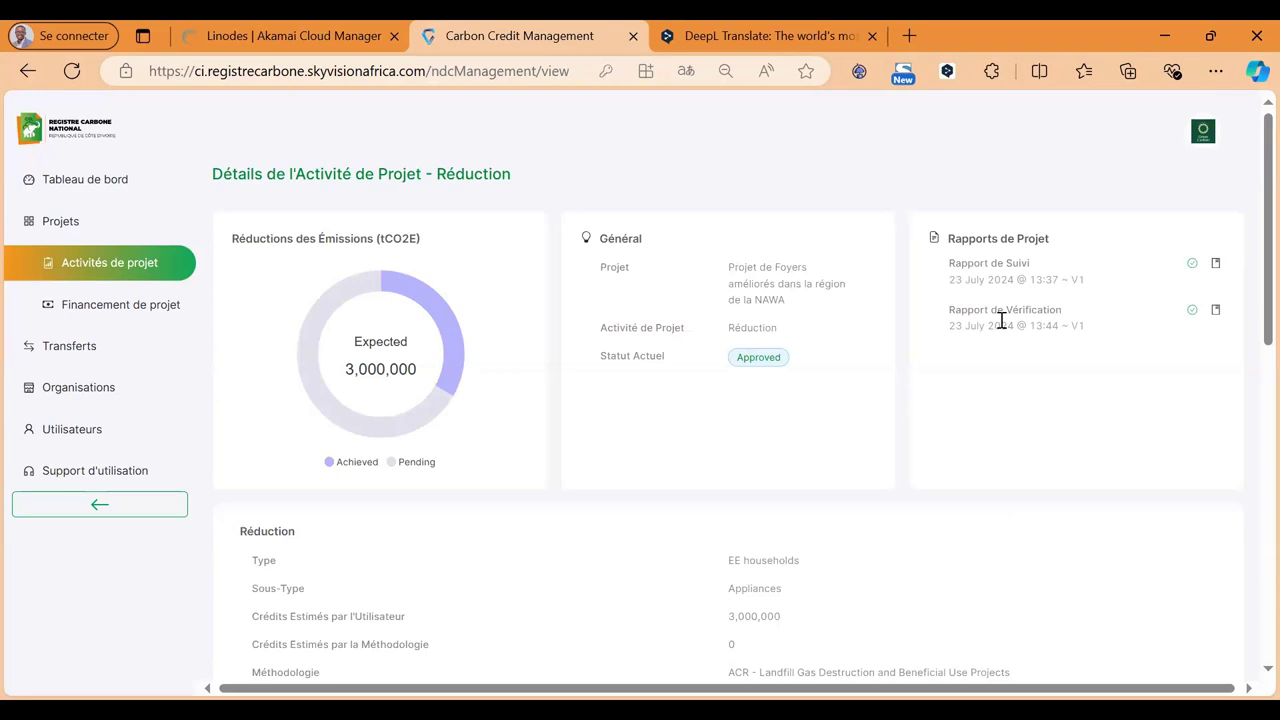
{"action": "left_click_drag", "start_coordinate": [1064, 316], "coordinate": [992, 316]}
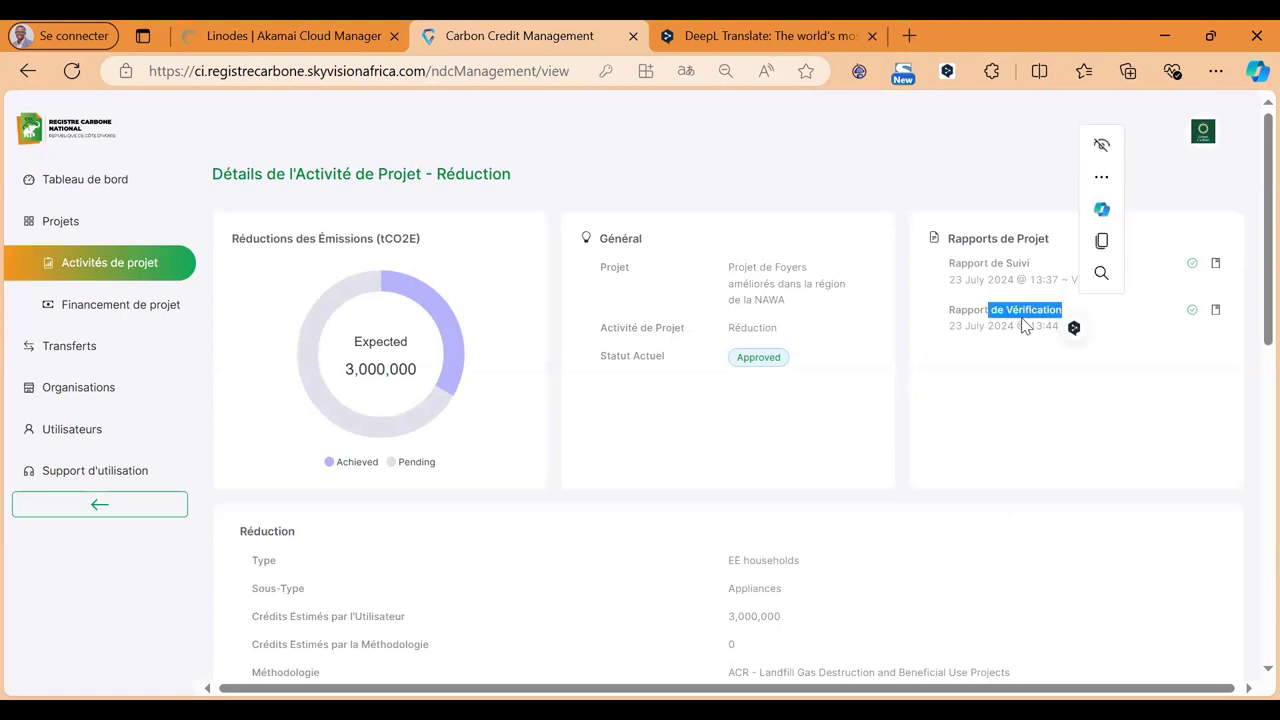
{"action": "left_click", "coordinate": [1008, 321]}
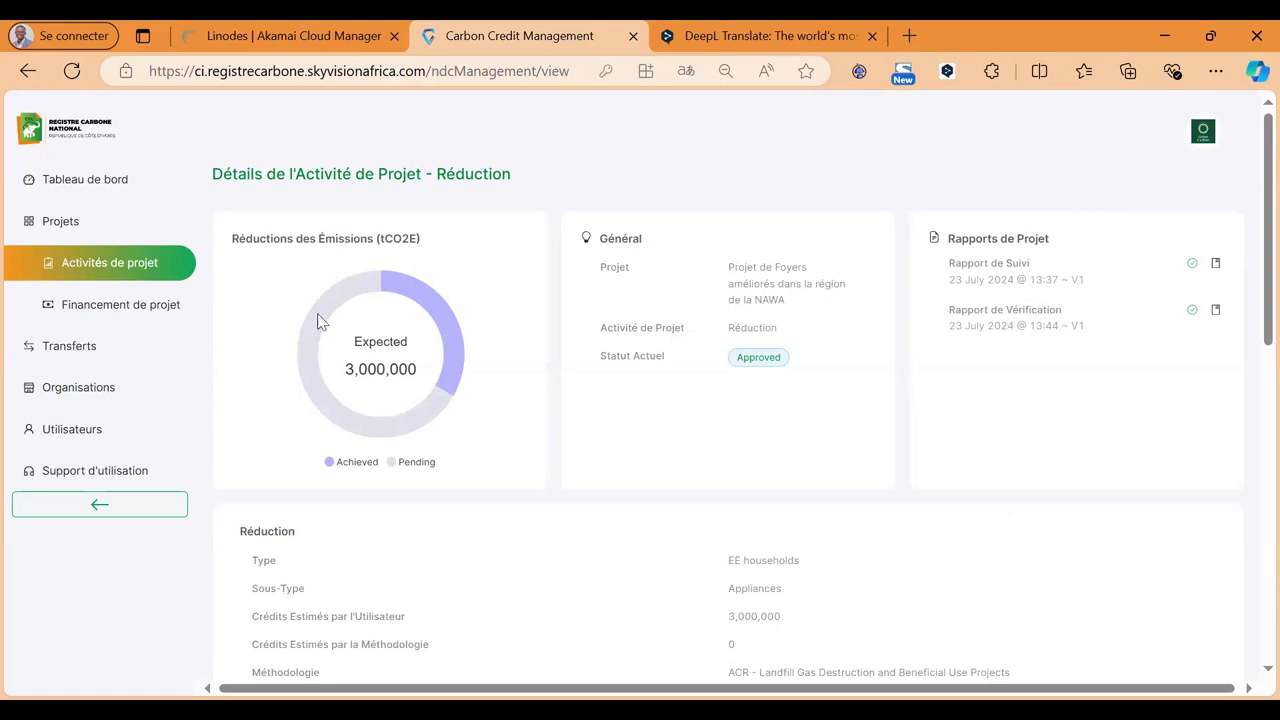
- Look through the list of credit transfers between organisations
{"action": "left_click", "coordinate": [88, 350]}
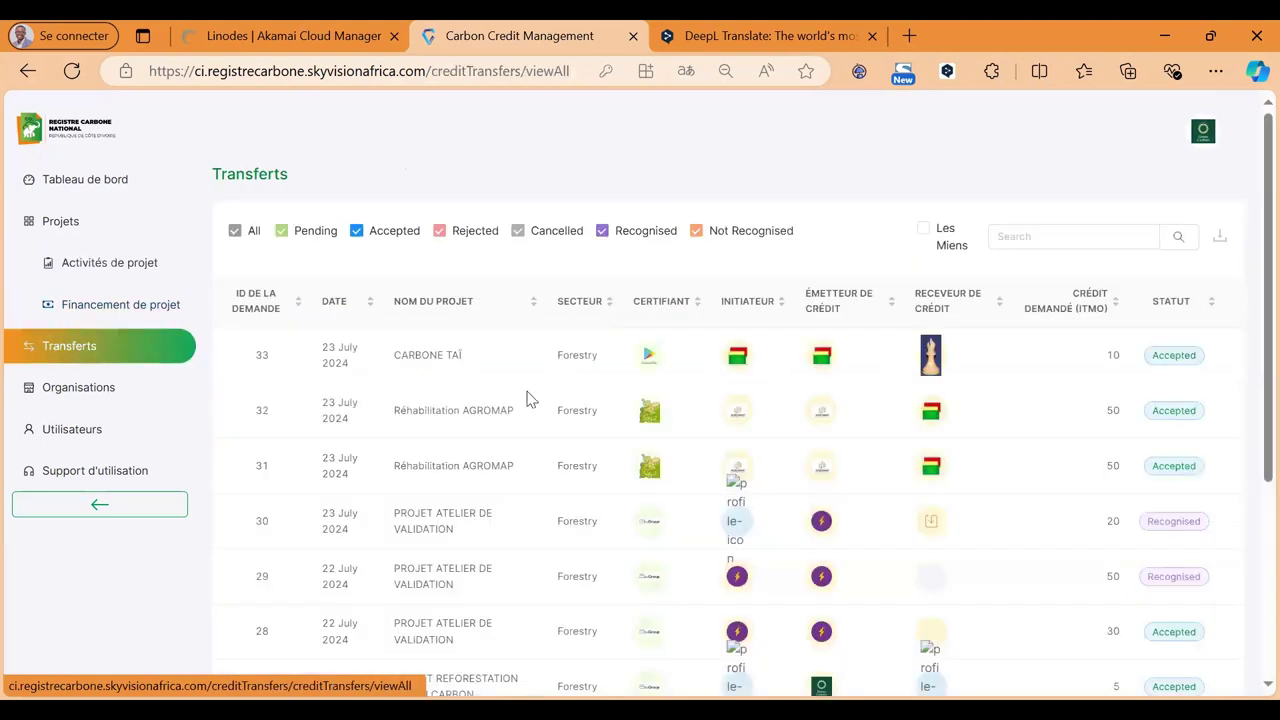
{"action": "scroll", "coordinate": [530, 398], "scroll_direction": "down", "scroll_amount": 1}
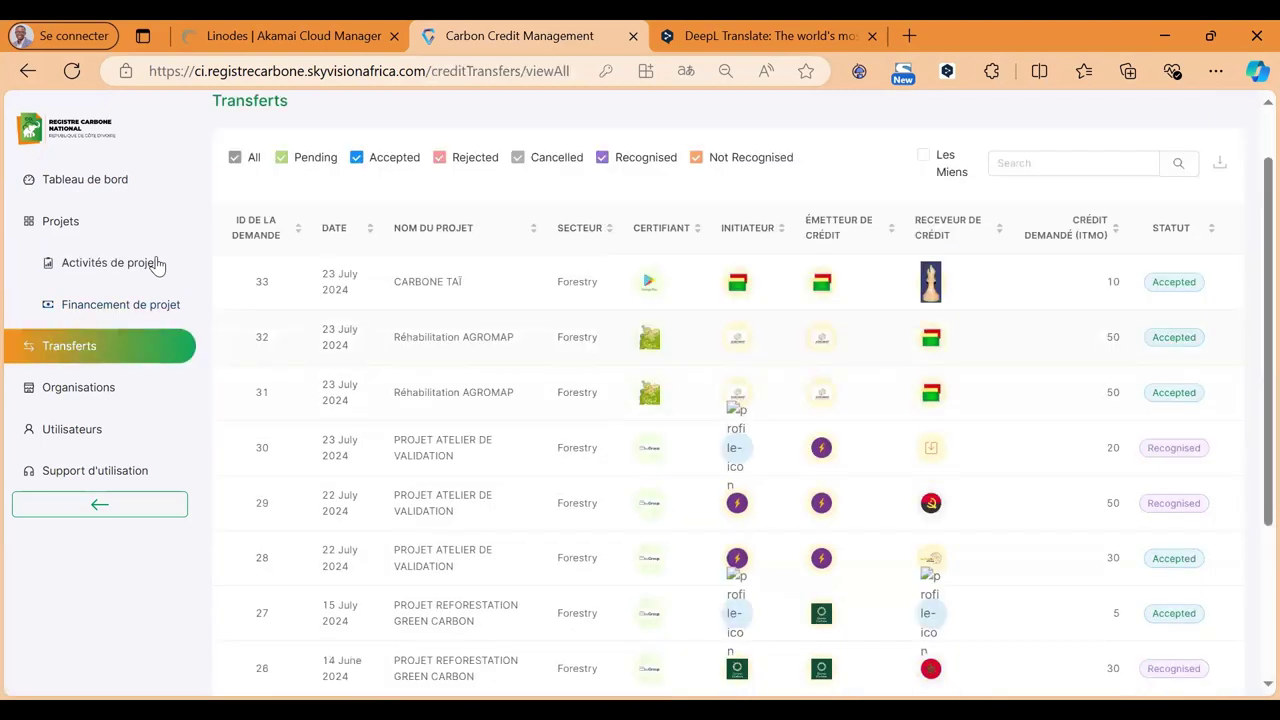
- Look through the registered organisations and the list of the organisation's own users
{"action": "left_click", "coordinate": [143, 389]}
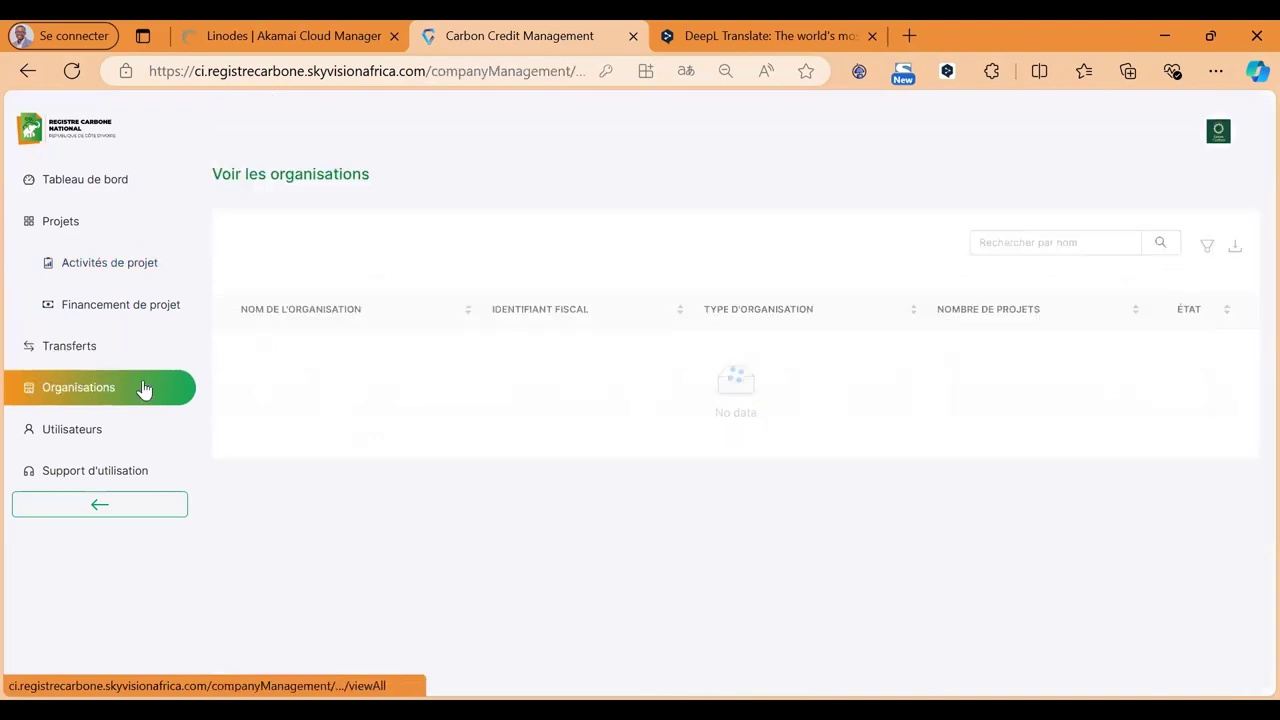
{"action": "scroll", "coordinate": [574, 392], "scroll_direction": "down", "scroll_amount": 2}
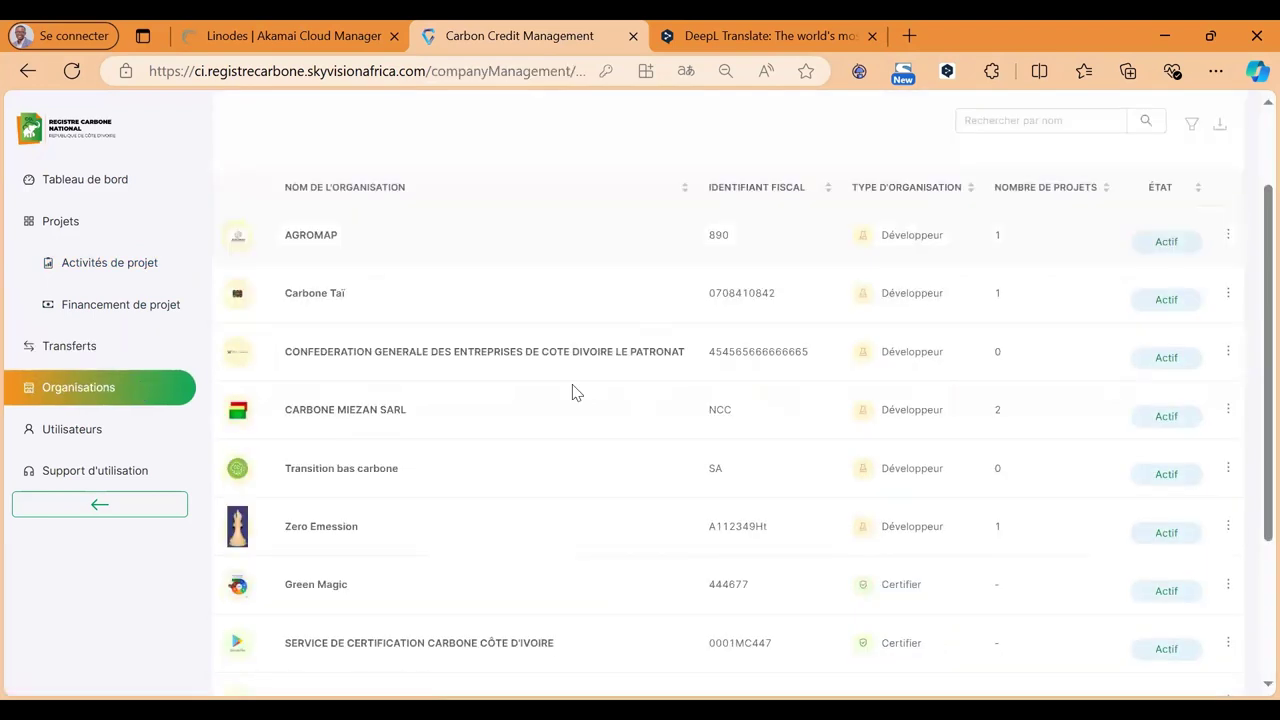
{"action": "scroll", "coordinate": [572, 392], "scroll_direction": "up", "scroll_amount": 2}
{"action": "left_click", "coordinate": [97, 432]}
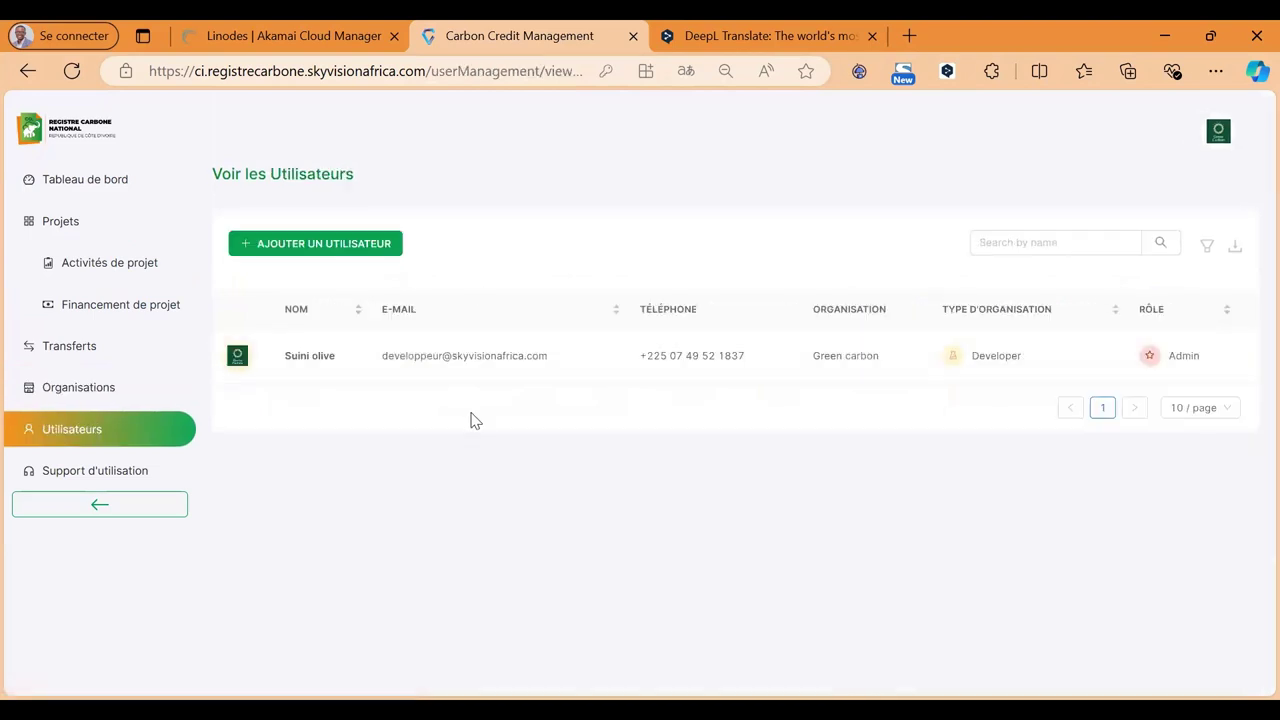
- Open the details of the CARBONE TAÏ project and examine its general information and credit breakdown
{"action": "left_click", "coordinate": [79, 236]}
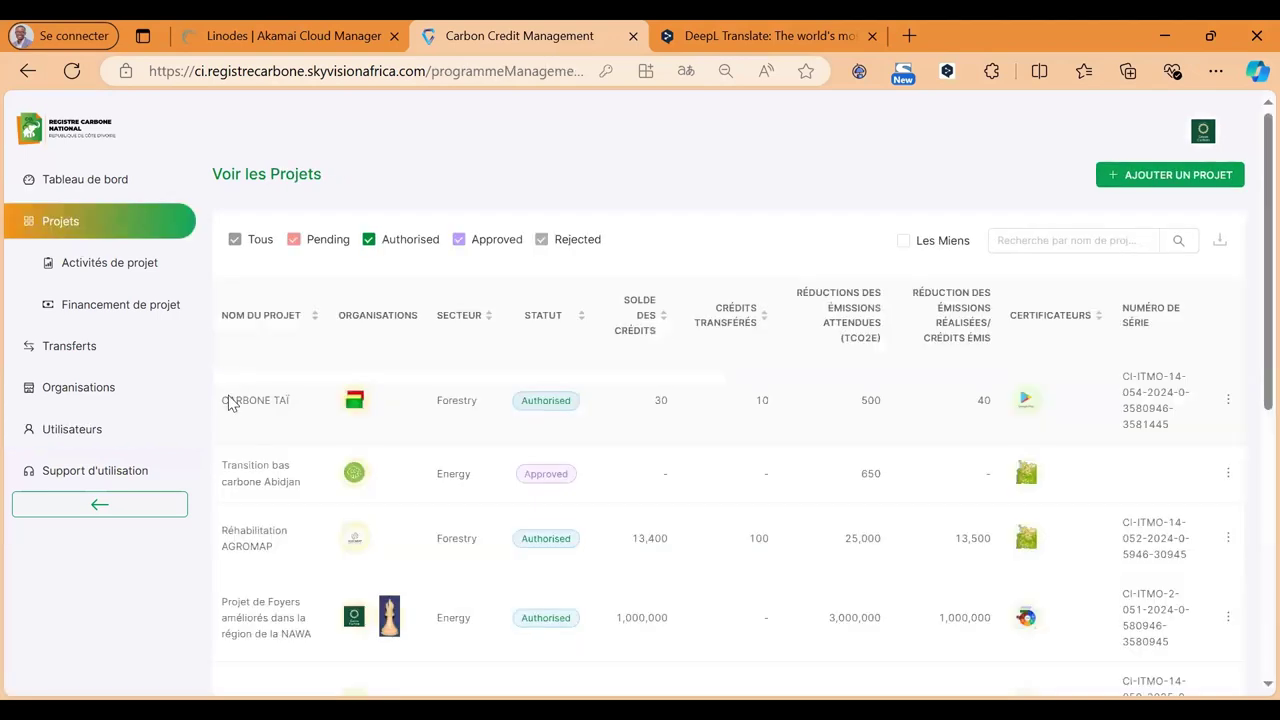
{"action": "left_click", "coordinate": [675, 401]}
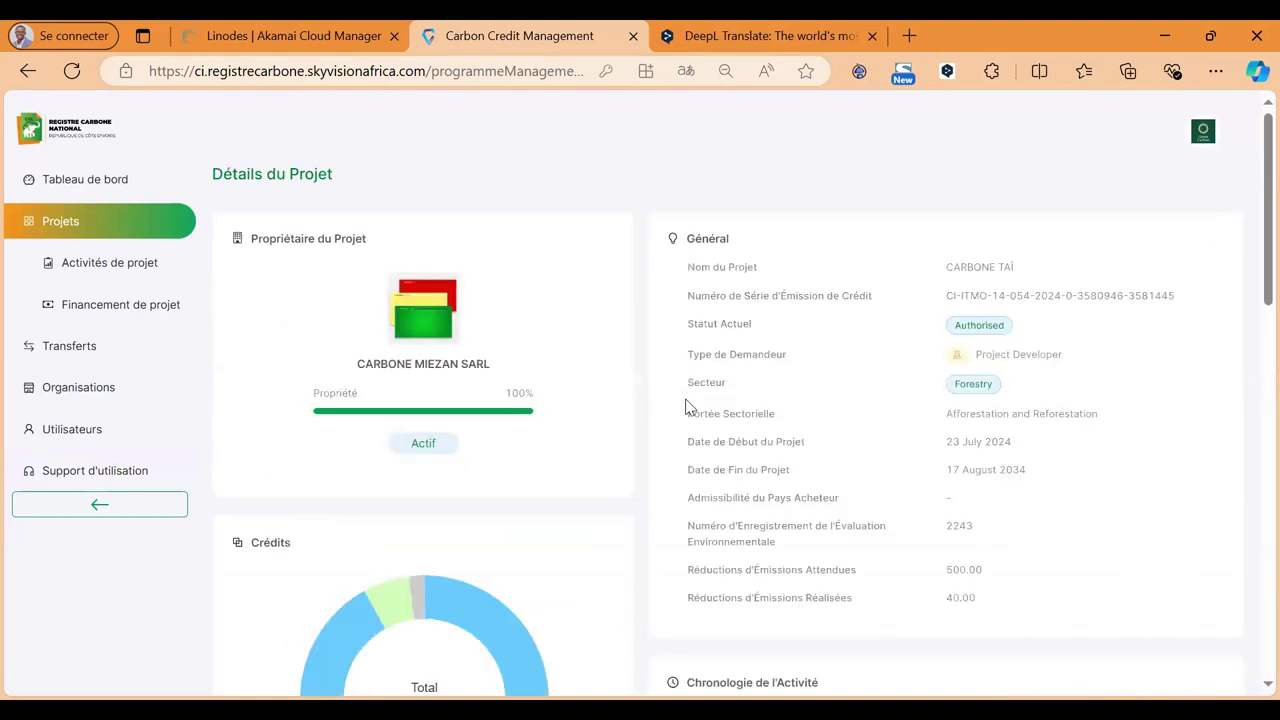
{"action": "scroll", "coordinate": [686, 406], "scroll_direction": "down", "scroll_amount": 1}
{"action": "scroll", "coordinate": [686, 406], "scroll_direction": "down", "scroll_amount": 3}
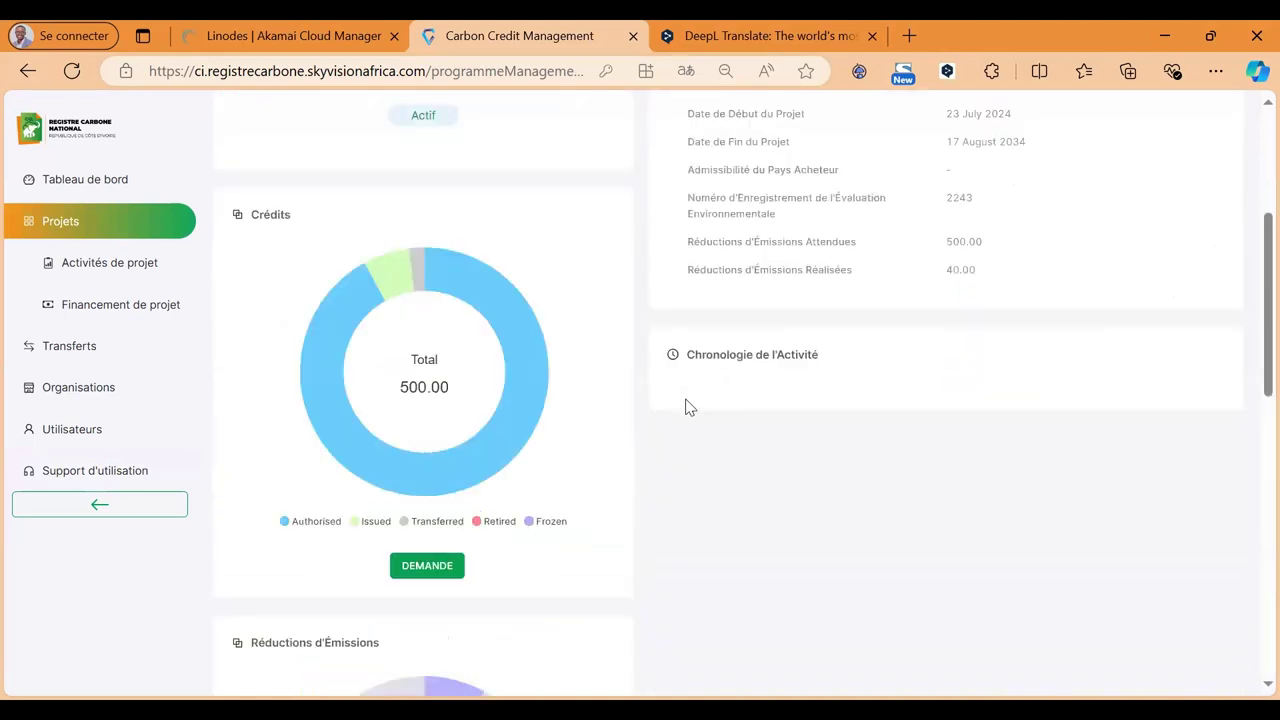
{"action": "scroll", "coordinate": [557, 366], "scroll_direction": "down", "scroll_amount": 1}
{"action": "mouse_move", "coordinate": [446, 277]}
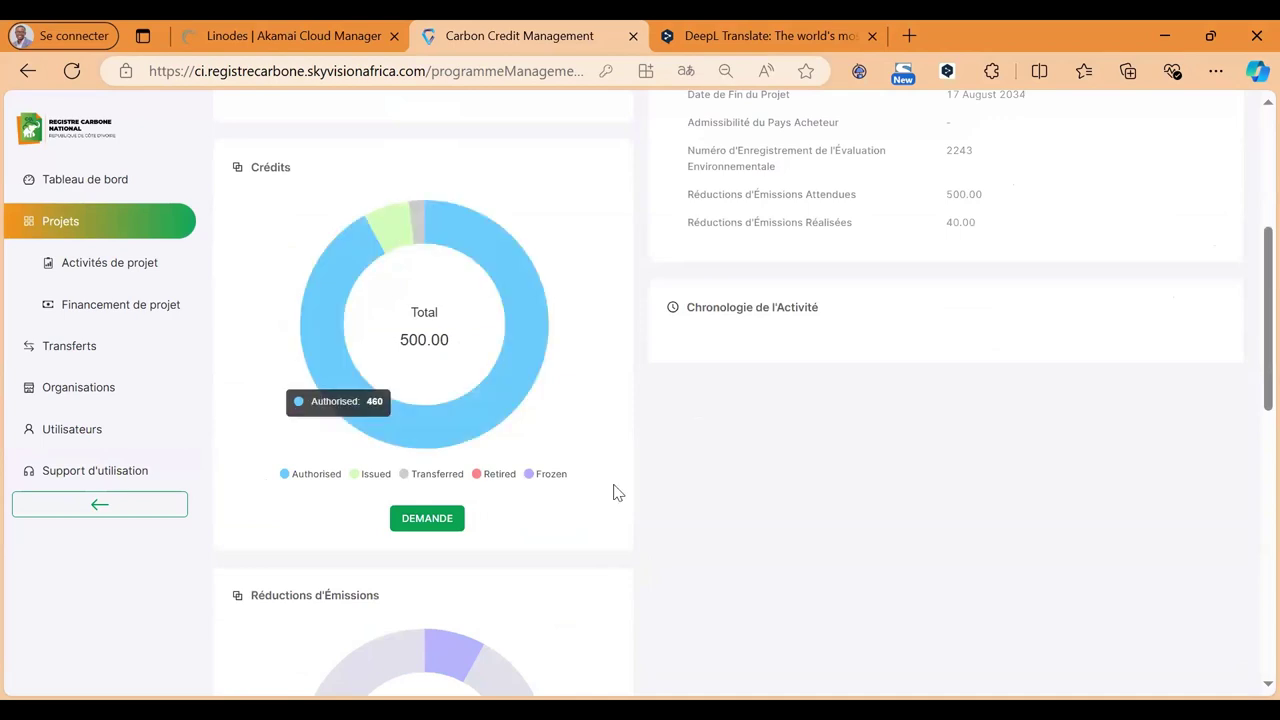
- Examine the CARBONE TAÏ project's emission reductions, financial overview and project documents
{"action": "scroll", "coordinate": [617, 493], "scroll_direction": "down", "scroll_amount": 2}
{"action": "scroll", "coordinate": [617, 493], "scroll_direction": "down", "scroll_amount": 3}
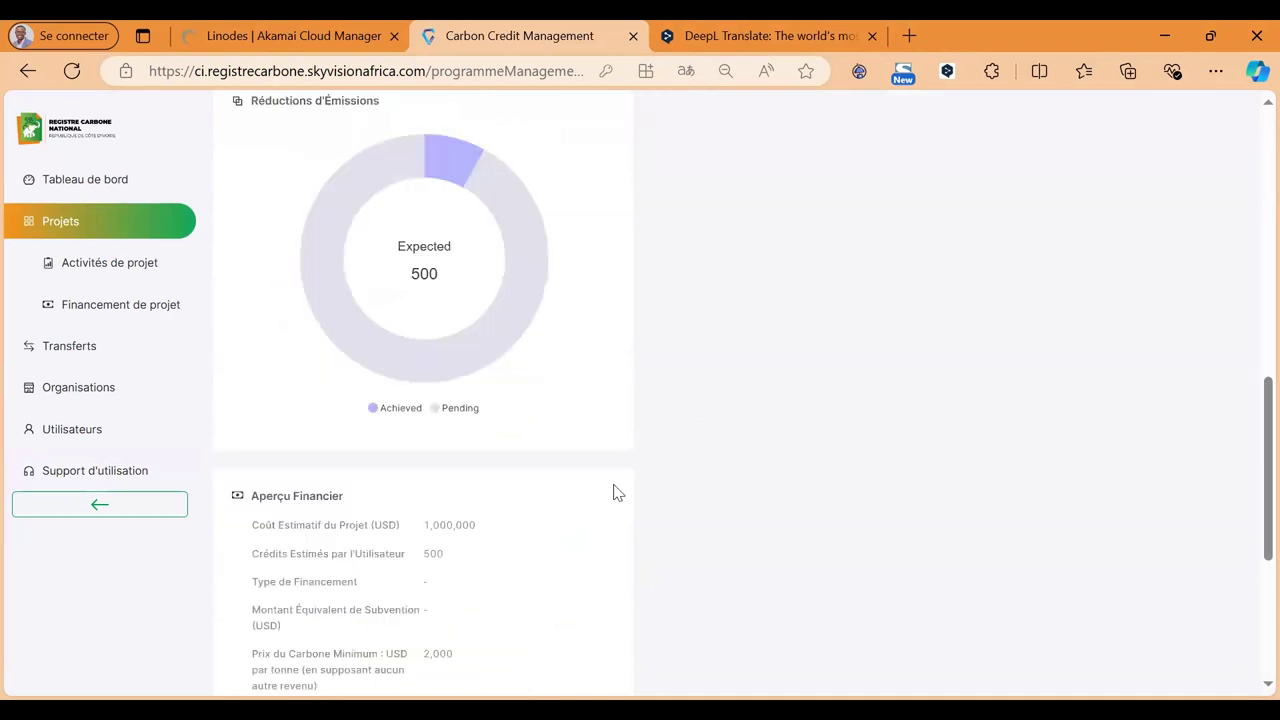
{"action": "scroll", "coordinate": [617, 493], "scroll_direction": "down", "scroll_amount": 4}
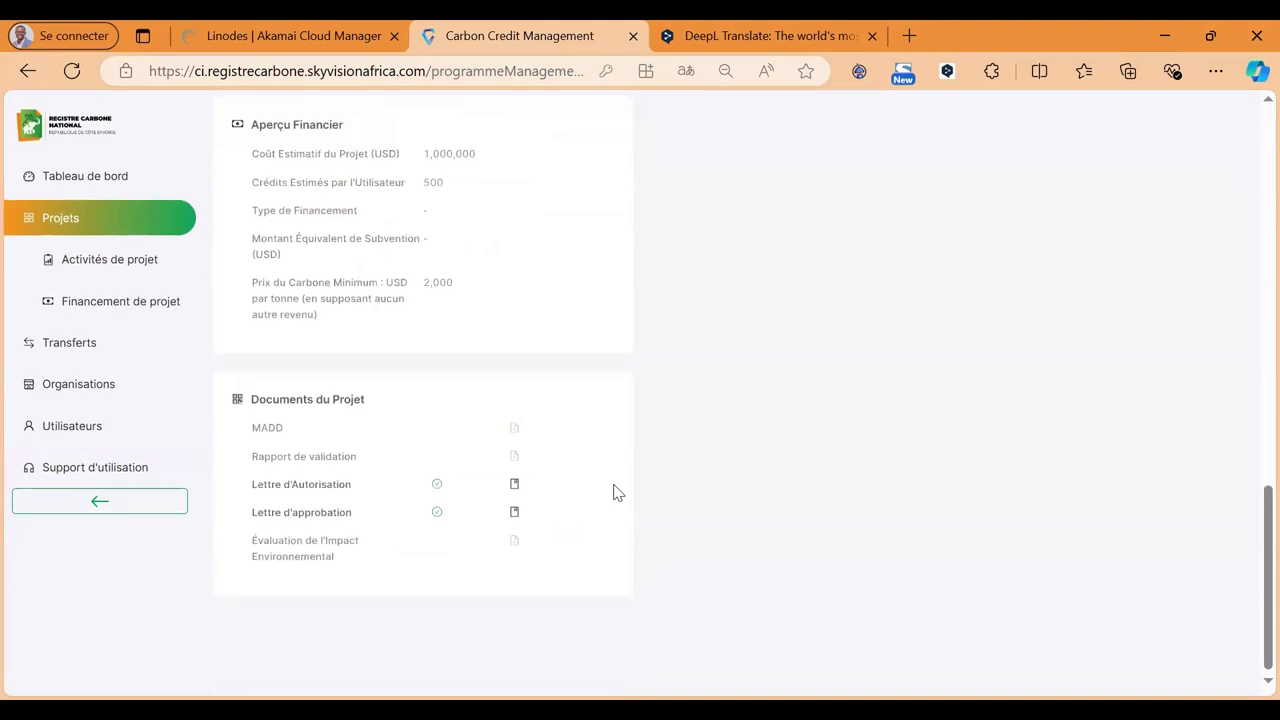
{"action": "scroll", "coordinate": [617, 492], "scroll_direction": "up", "scroll_amount": 1}
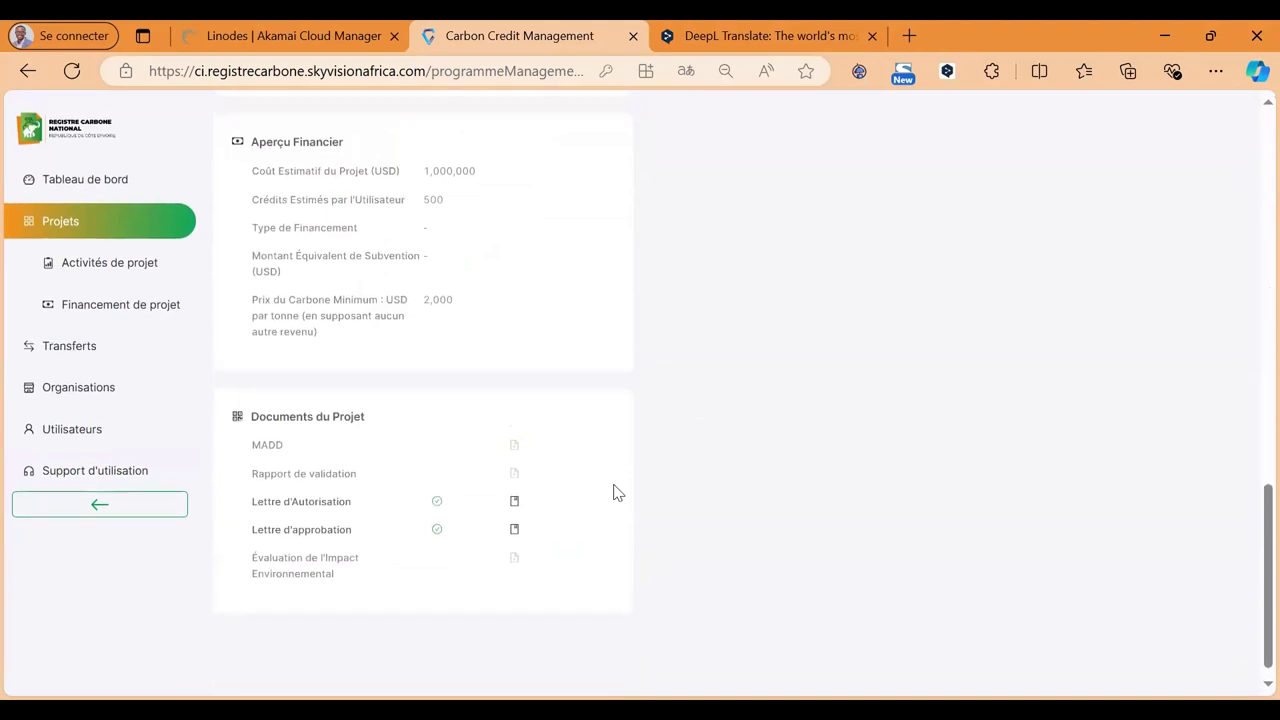
{"action": "scroll", "coordinate": [617, 492], "scroll_direction": "up", "scroll_amount": 1}
{"action": "scroll", "coordinate": [617, 492], "scroll_direction": "up", "scroll_amount": 5}
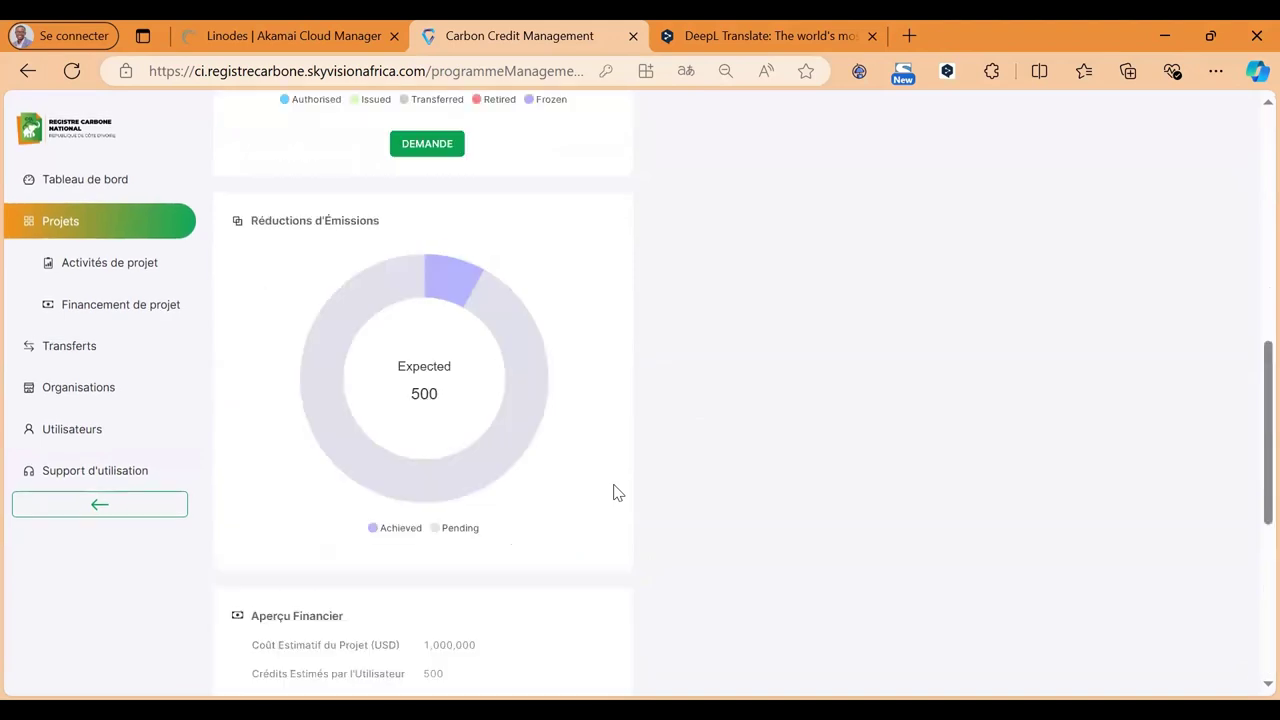
{"action": "scroll", "coordinate": [617, 492], "scroll_direction": "up", "scroll_amount": 5}
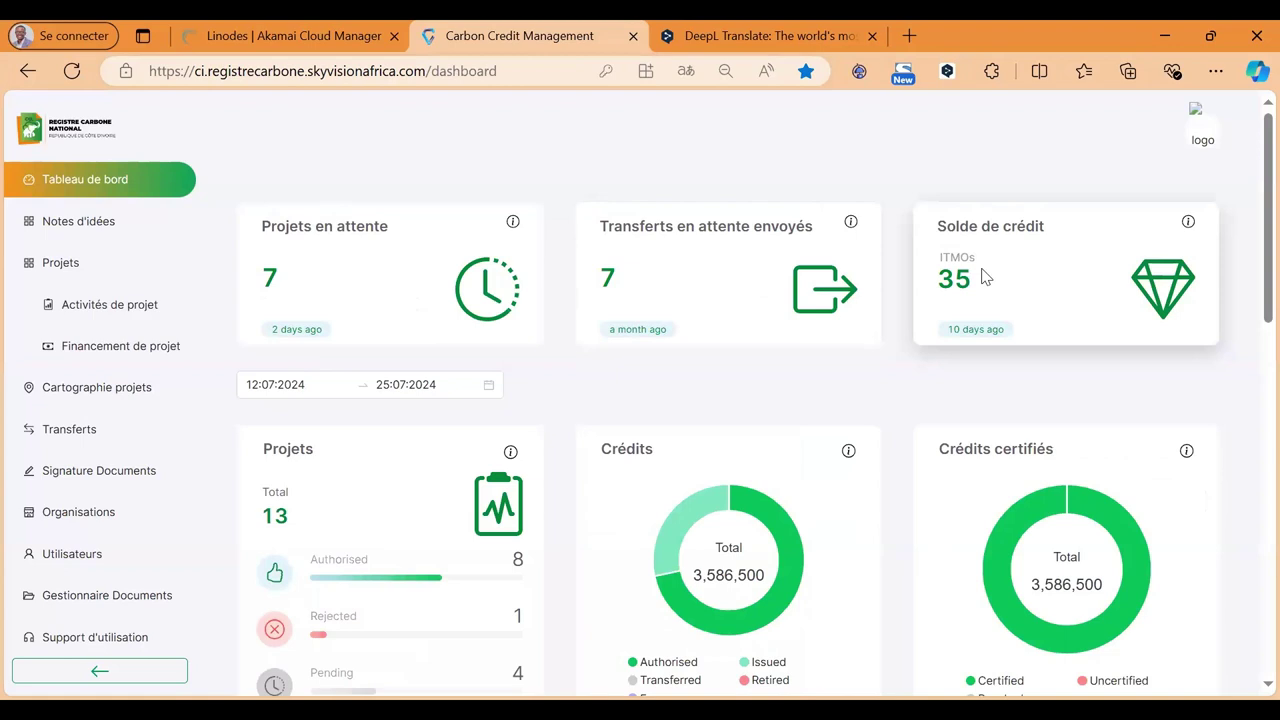
- Examine the project, credit and sector charts on the dashboard of the account with the wider menu
{"action": "scroll", "coordinate": [630, 350], "scroll_direction": "down", "scroll_amount": 2}
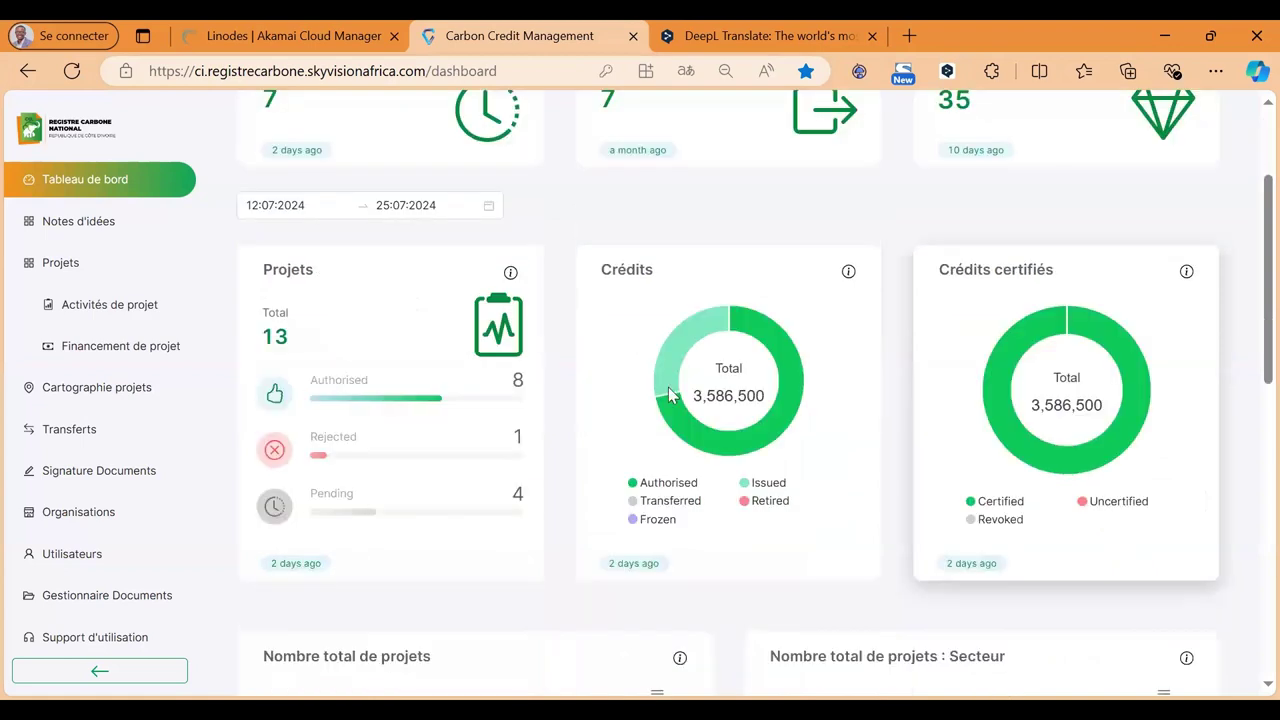
{"action": "scroll", "coordinate": [668, 394], "scroll_direction": "down", "scroll_amount": 2}
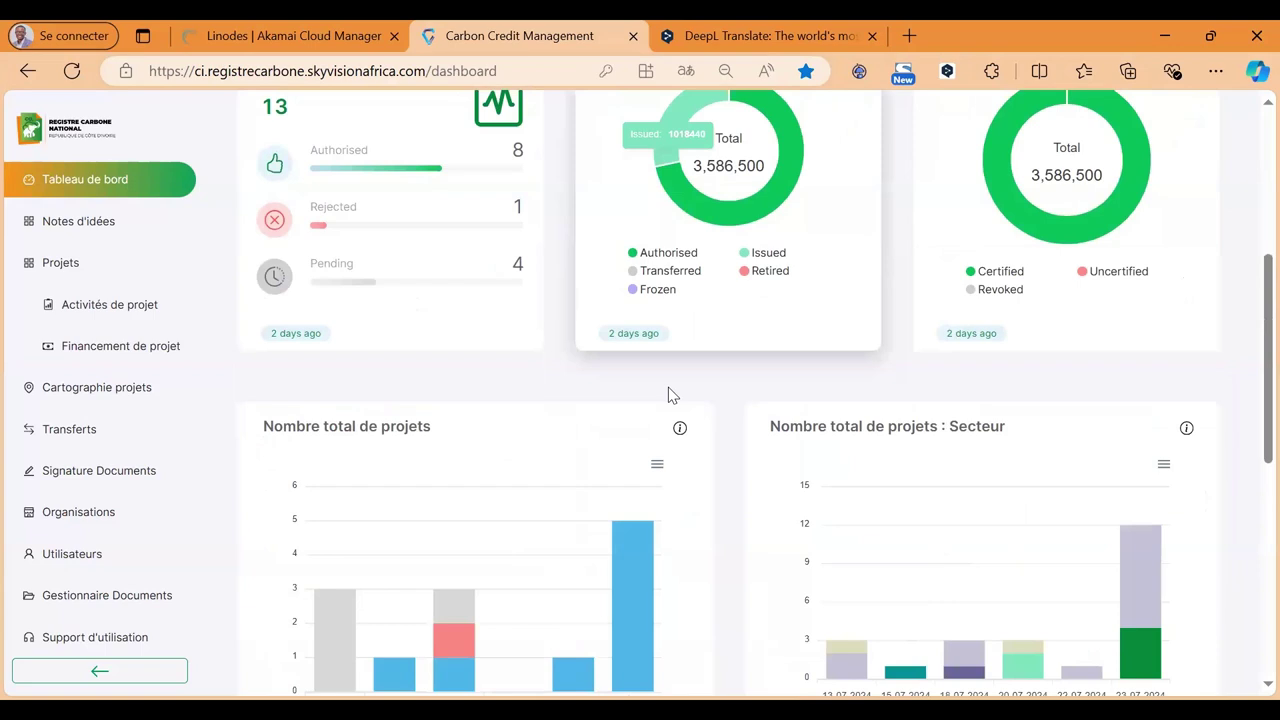
{"action": "scroll", "coordinate": [668, 394], "scroll_direction": "up", "scroll_amount": 1}
{"action": "scroll", "coordinate": [668, 394], "scroll_direction": "up", "scroll_amount": 1}
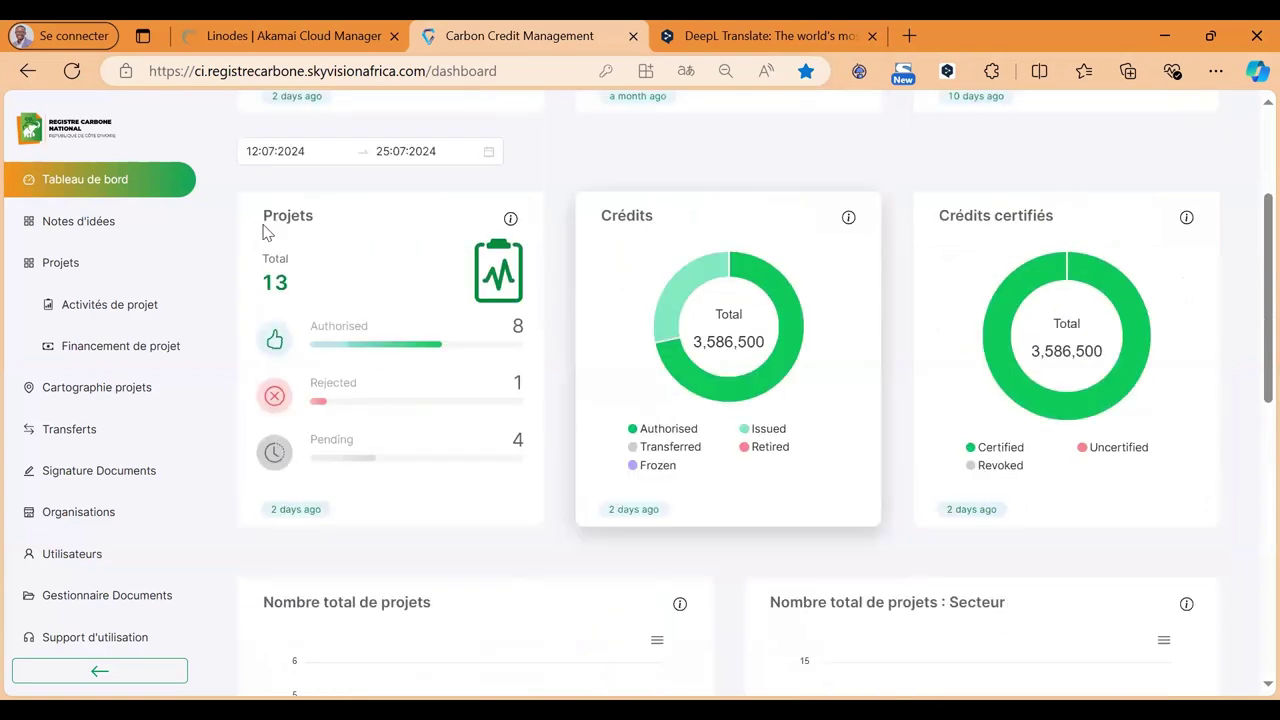
- Look through the submitted idea notes and open the details of the CARBONE MIEZAN SARL note
{"action": "left_click", "coordinate": [112, 245]}
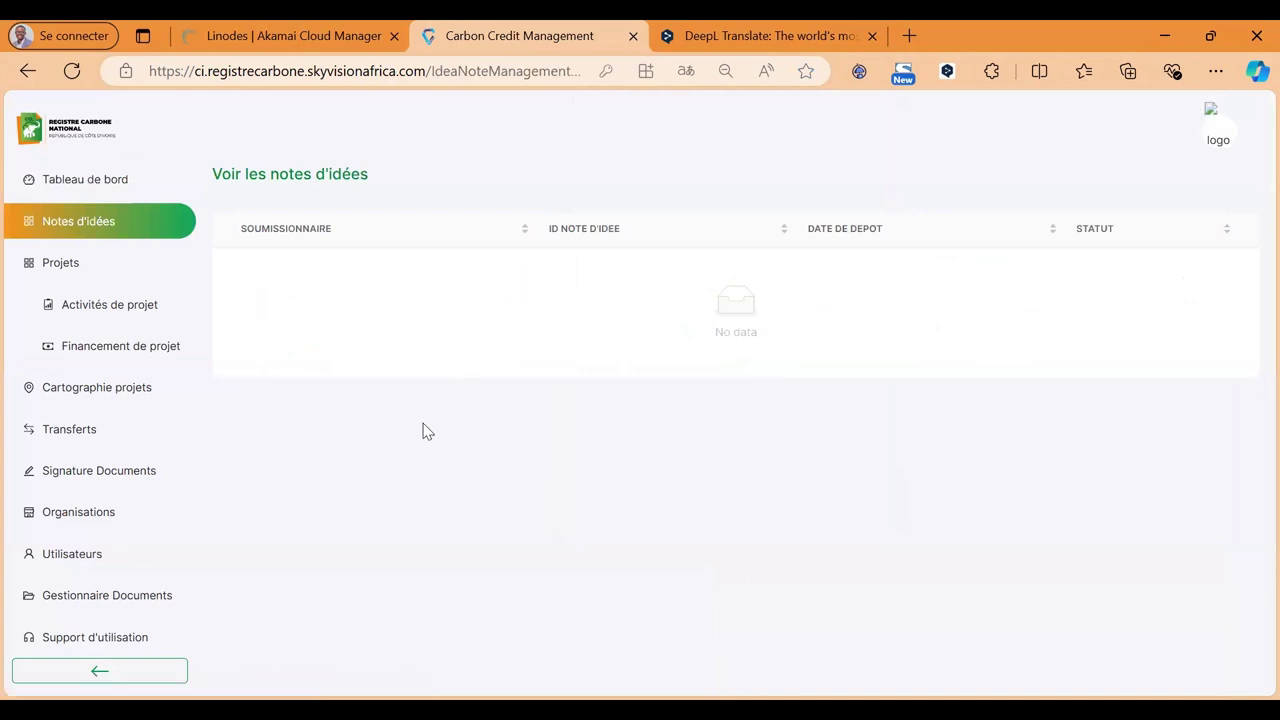
{"action": "scroll", "coordinate": [422, 430], "scroll_direction": "down", "scroll_amount": 1}
{"action": "scroll", "coordinate": [422, 430], "scroll_direction": "down", "scroll_amount": 2}
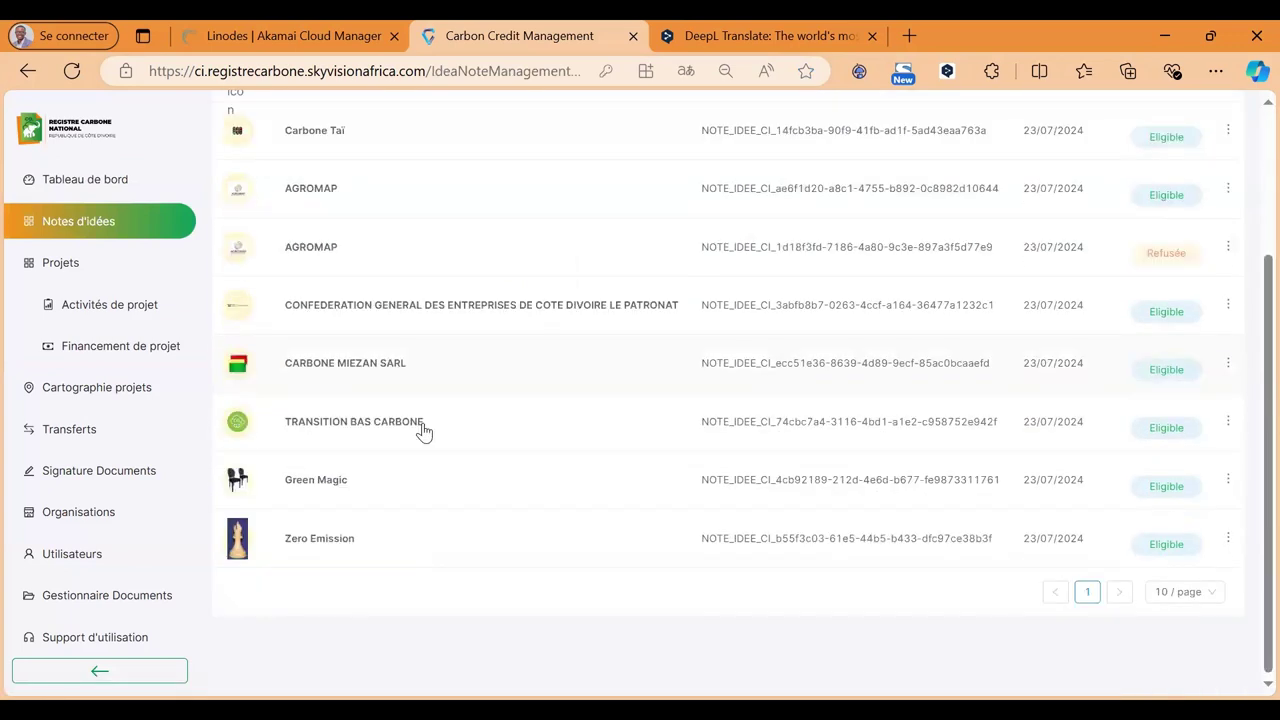
{"action": "left_click", "coordinate": [362, 366]}
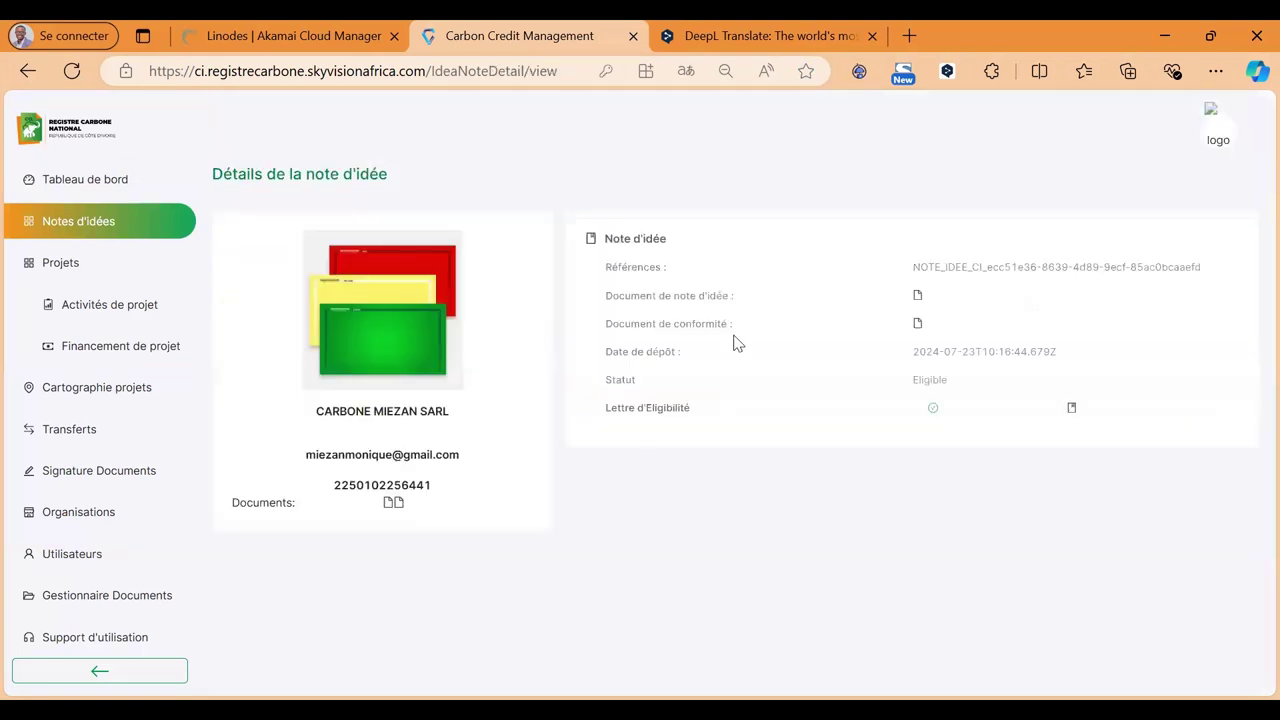
- Open the CARBONE TAÏ project from the project list and examine its financial overview and project documents
{"action": "left_click", "coordinate": [71, 271]}
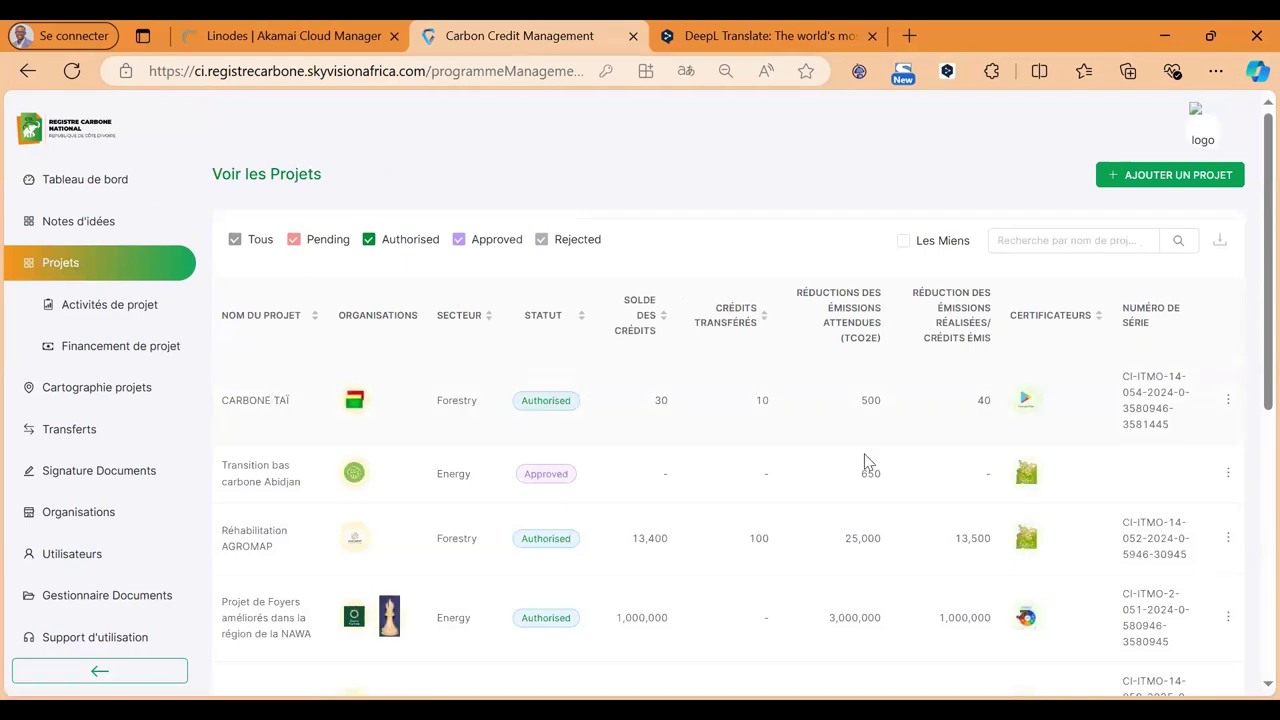
{"action": "scroll", "coordinate": [866, 460], "scroll_direction": "down", "scroll_amount": 5}
{"action": "scroll", "coordinate": [868, 462], "scroll_direction": "down", "scroll_amount": 5}
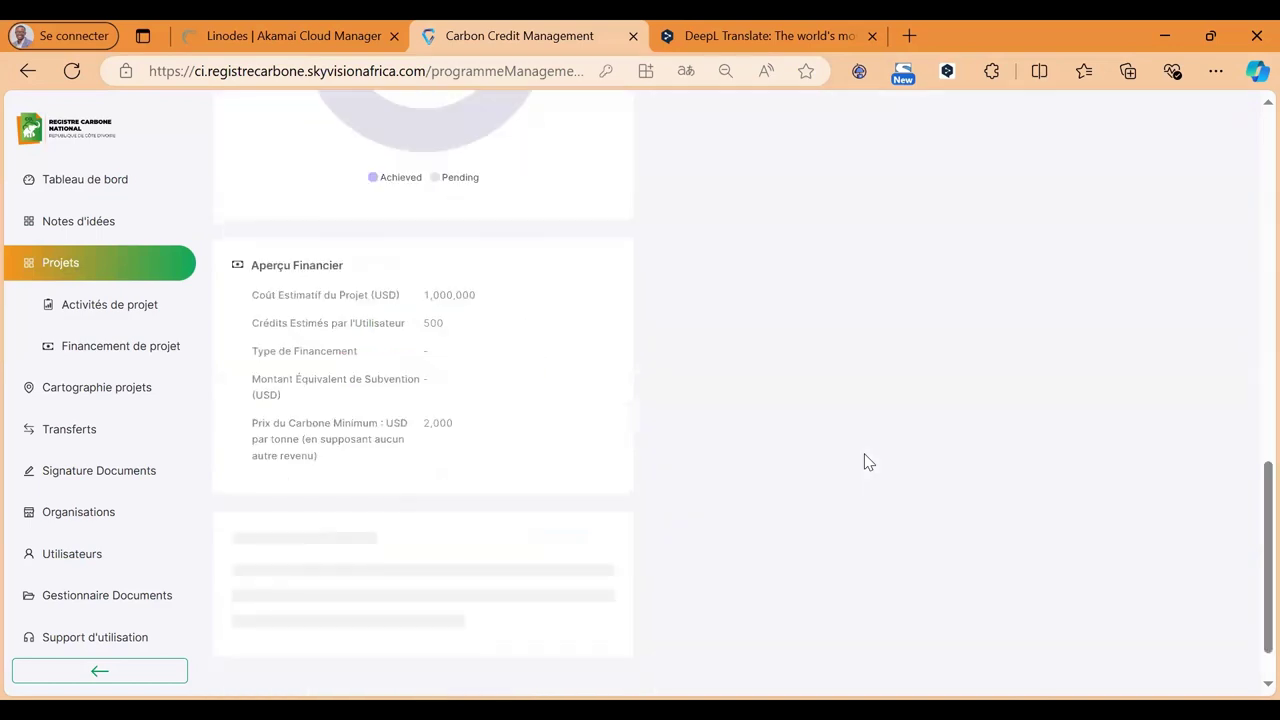
{"action": "scroll", "coordinate": [868, 462], "scroll_direction": "down", "scroll_amount": 2}
{"action": "scroll", "coordinate": [868, 462], "scroll_direction": "up", "scroll_amount": 2}
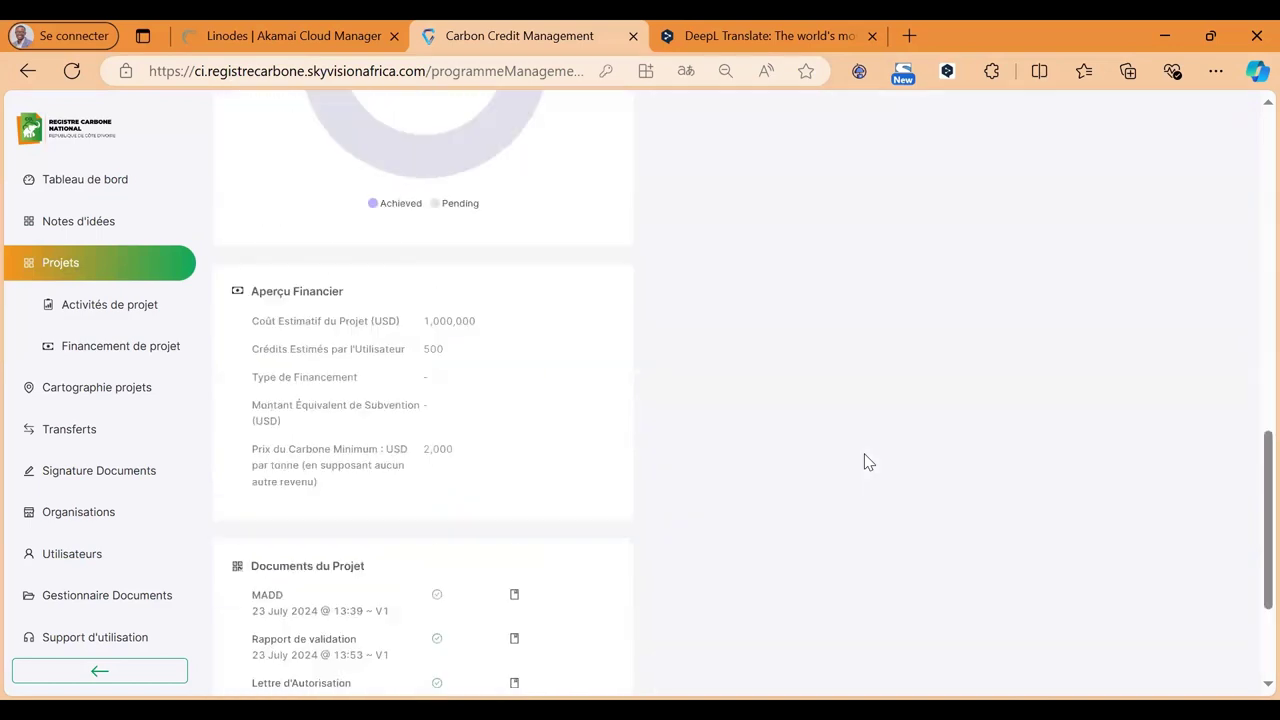
{"action": "scroll", "coordinate": [139, 318], "scroll_direction": "up", "scroll_amount": 1}
- Show the list of project activities and open the carbon project map in a new browser tab
{"action": "left_click", "coordinate": [139, 318]}
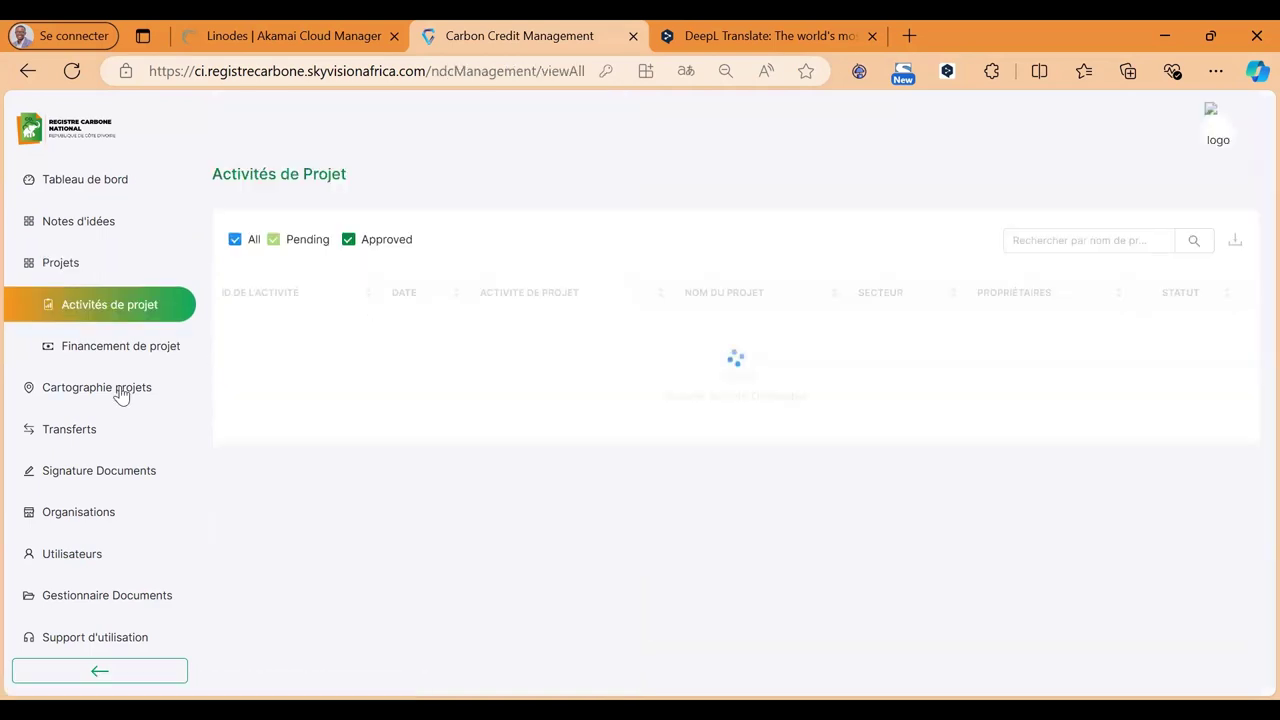
{"action": "right_click", "coordinate": [121, 390]}
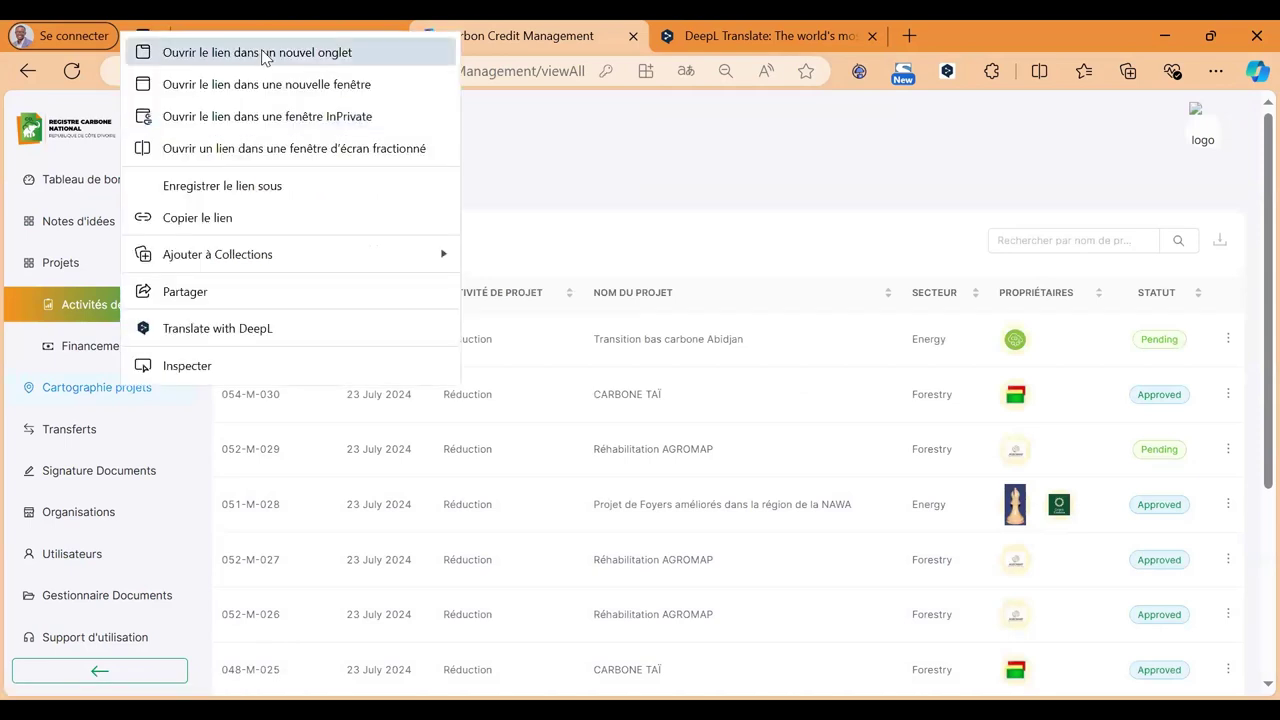
{"action": "left_click", "coordinate": [263, 53]}
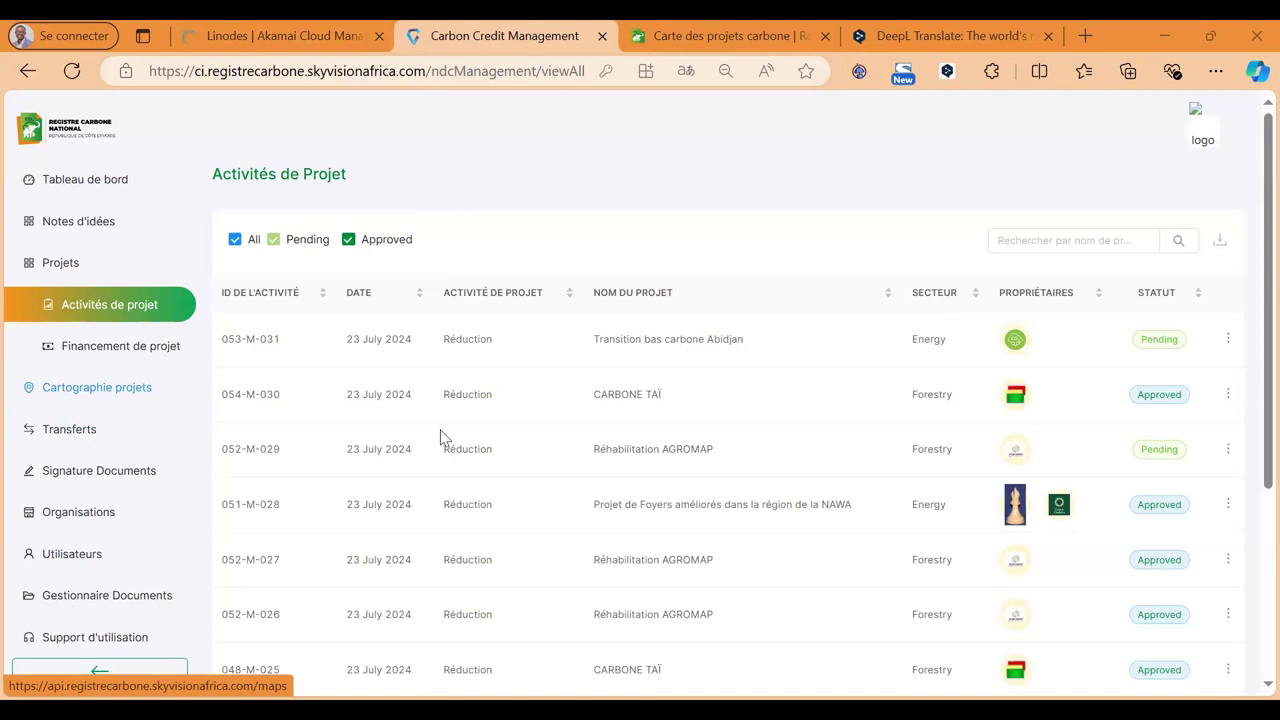
- Look through the credit transfers with their projects, issuers, recipients, requested credits and statuses
{"action": "scroll", "coordinate": [443, 437], "scroll_direction": "down", "scroll_amount": 1}
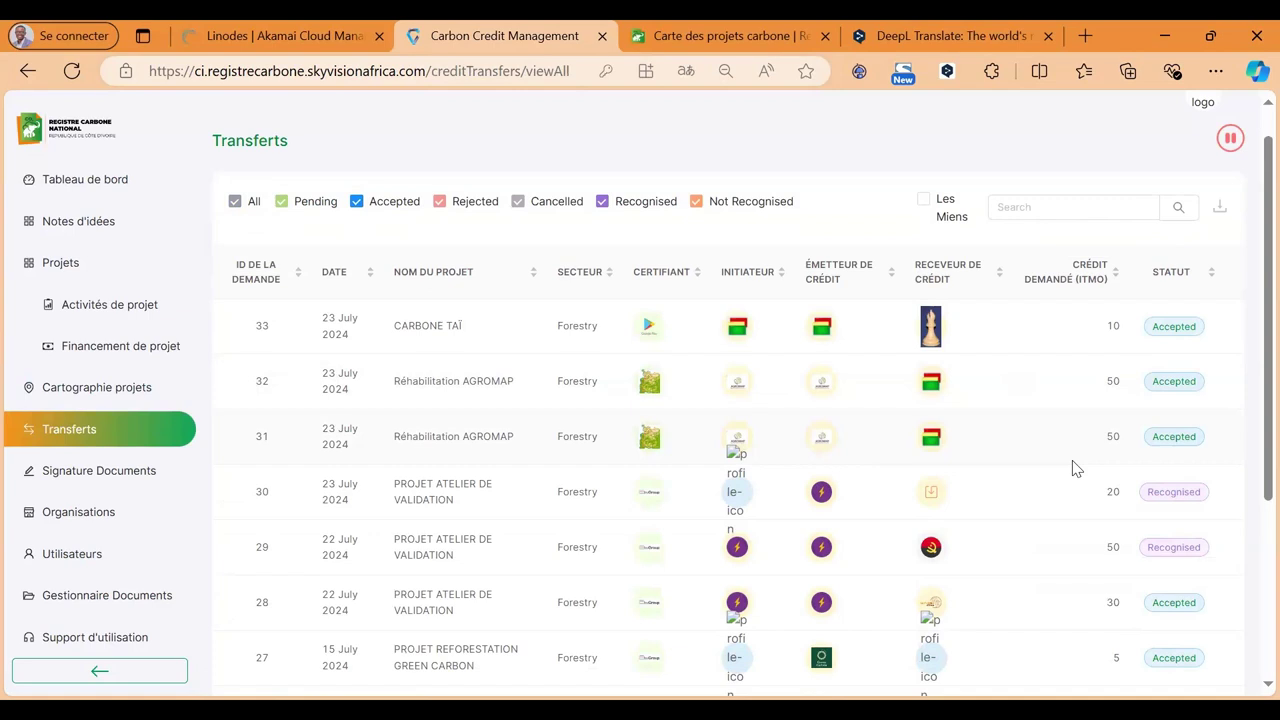
{"action": "scroll", "coordinate": [1097, 382], "scroll_direction": "down", "scroll_amount": 1}
{"action": "scroll", "coordinate": [1094, 380], "scroll_direction": "down", "scroll_amount": 2}
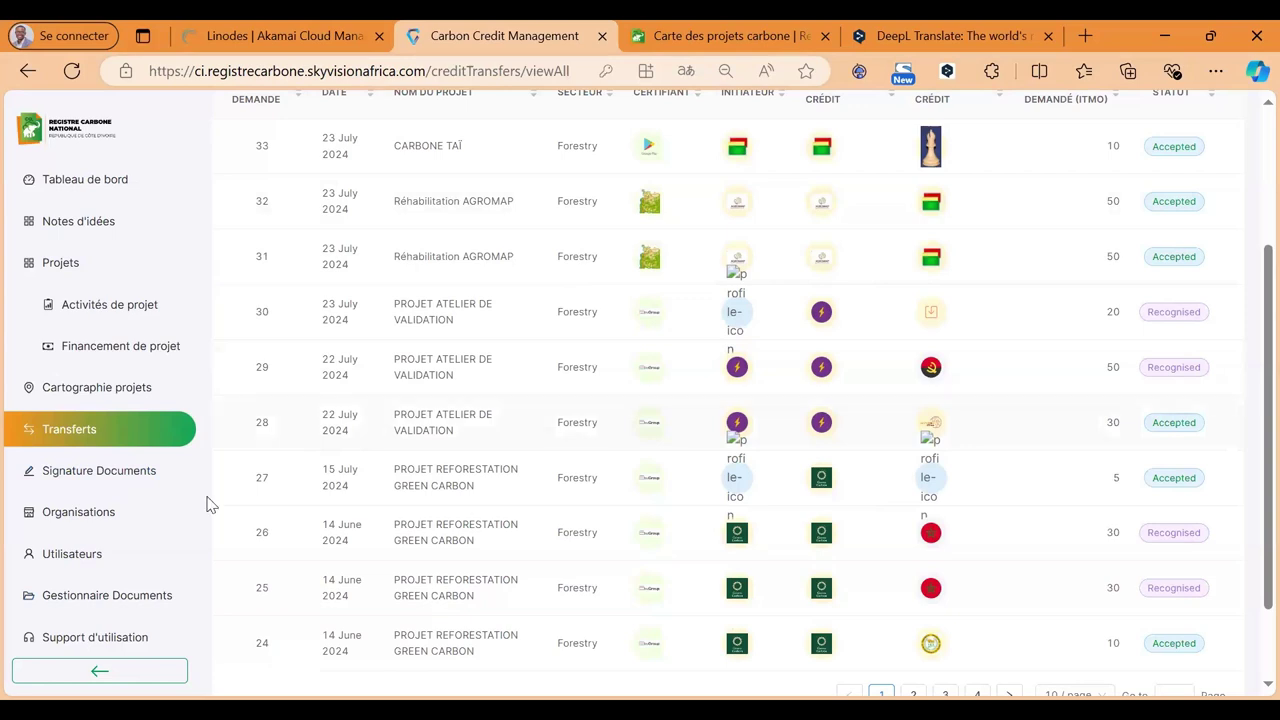
- Look through the registered organisations with their types, project numbers and states
{"action": "left_click", "coordinate": [128, 526]}
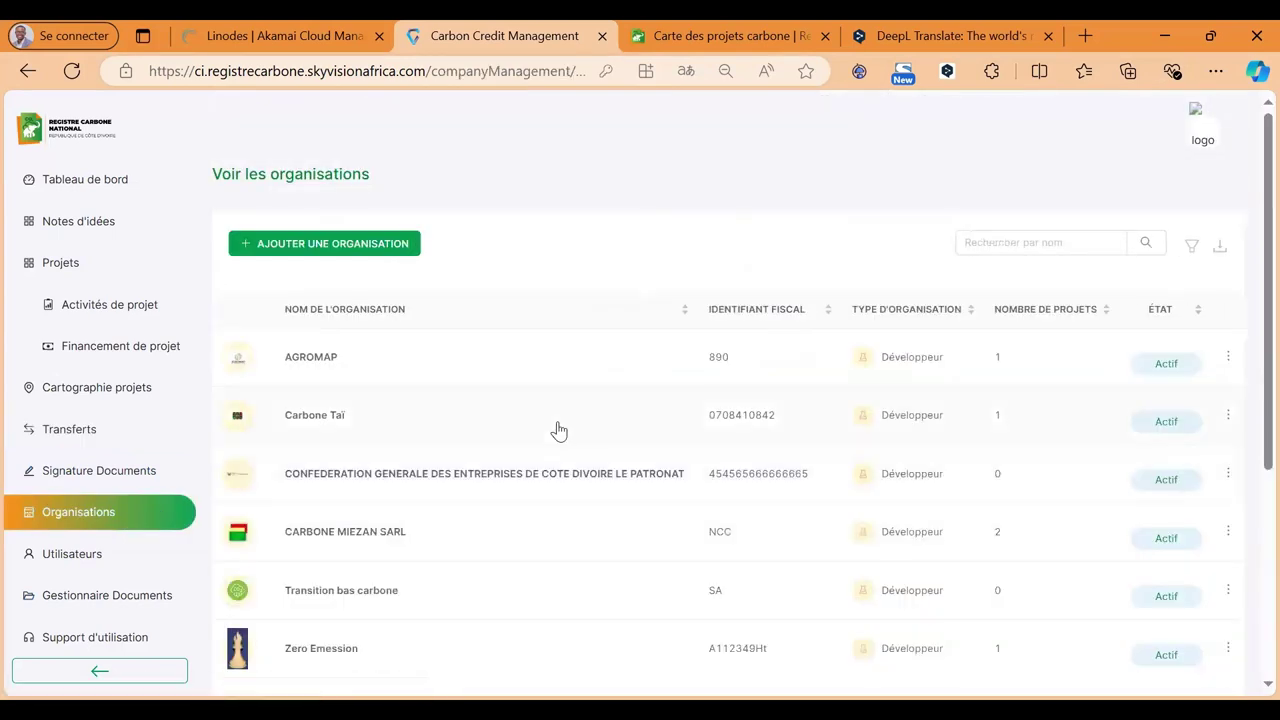
{"action": "scroll", "coordinate": [558, 430], "scroll_direction": "down", "scroll_amount": 1}
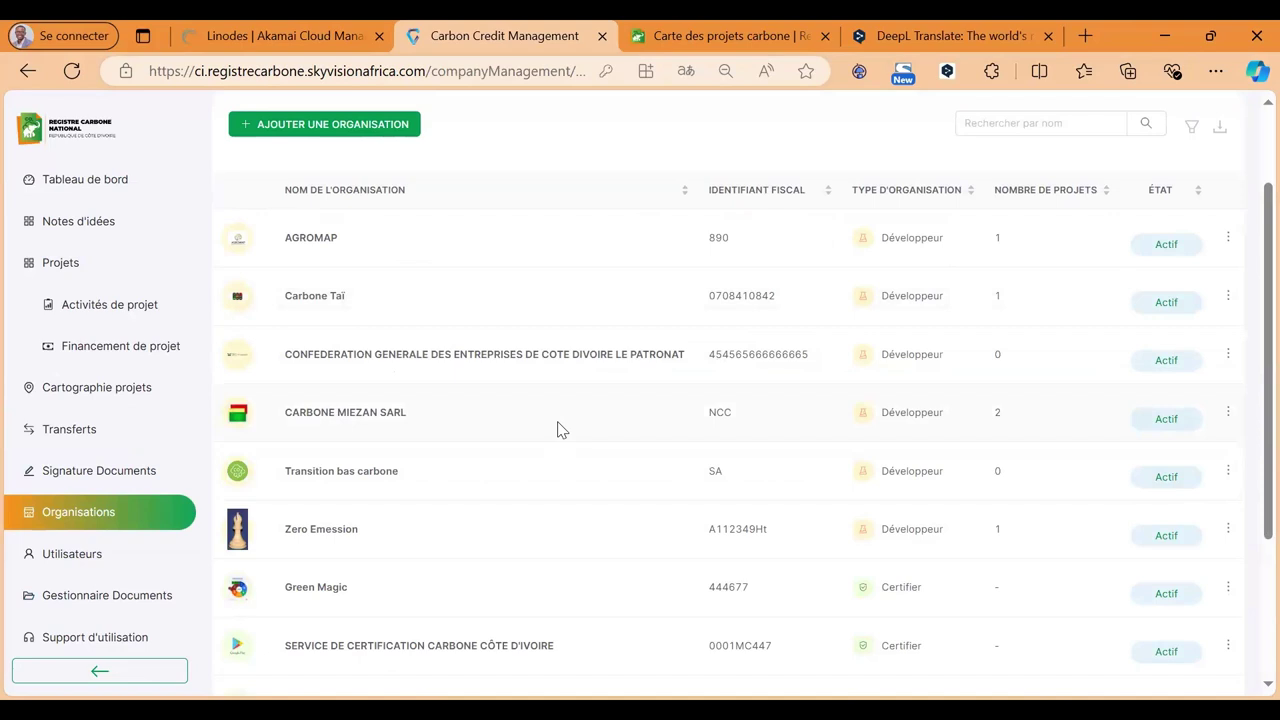
{"action": "scroll", "coordinate": [558, 430], "scroll_direction": "down", "scroll_amount": 1}
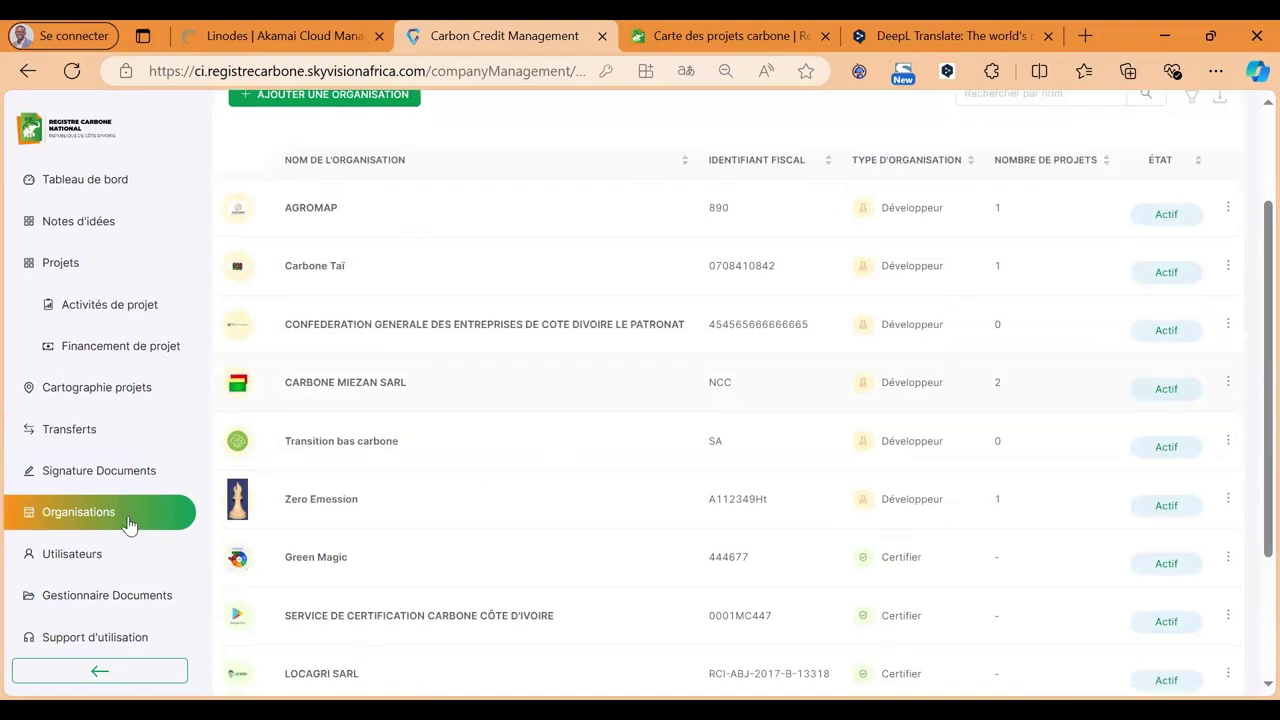
- Look through the registered users with their organisations, organisation types and roles
{"action": "left_click", "coordinate": [72, 555]}
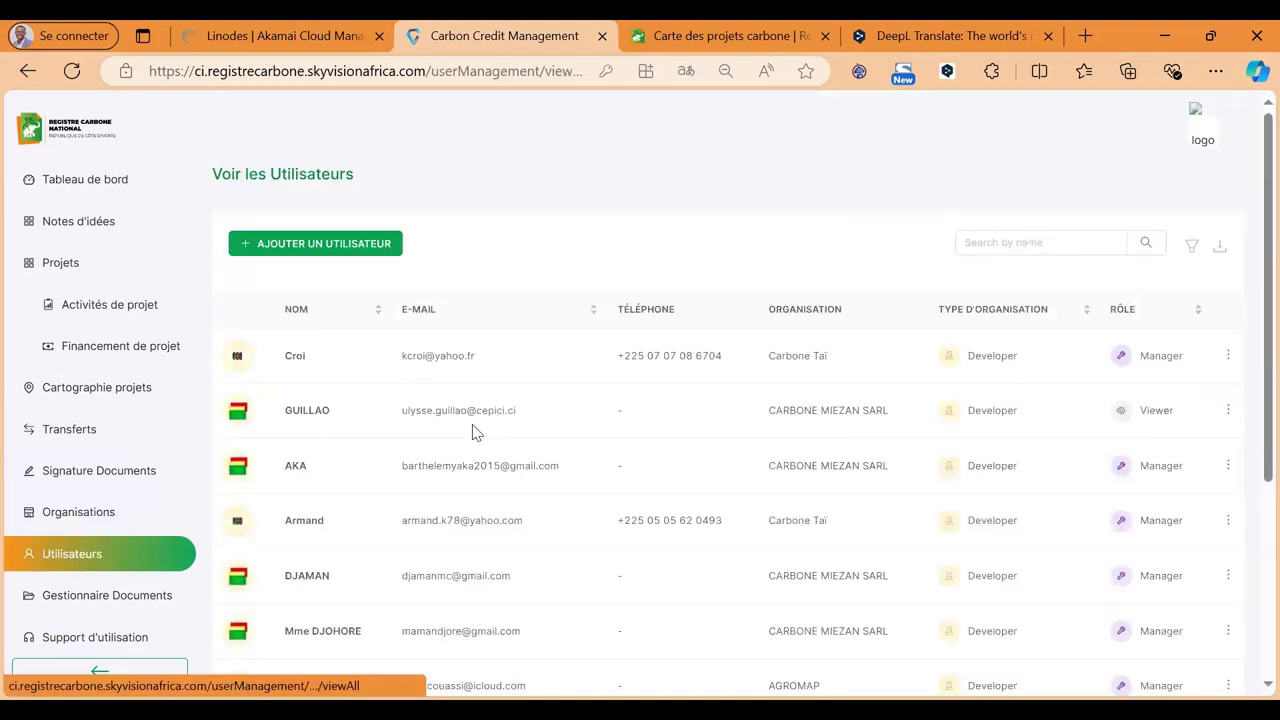
{"action": "scroll", "coordinate": [475, 432], "scroll_direction": "down", "scroll_amount": 1}
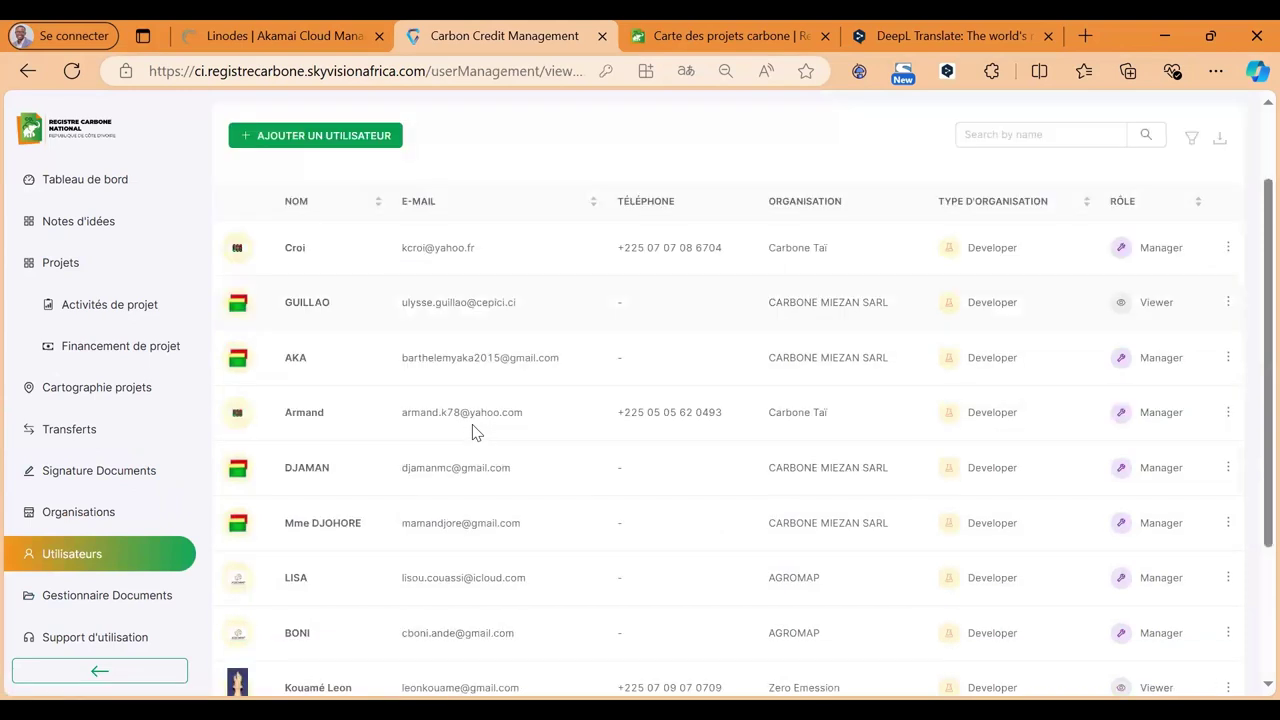
{"action": "scroll", "coordinate": [231, 548], "scroll_direction": "down", "scroll_amount": 1}
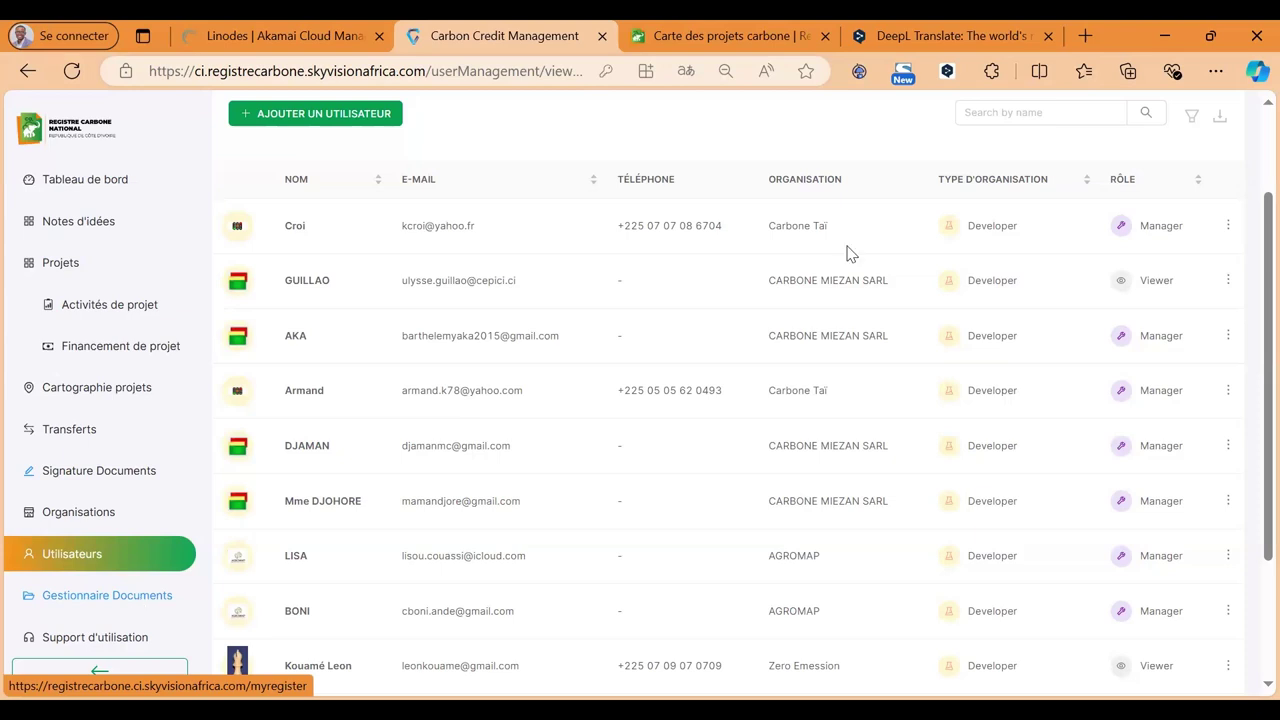
{"action": "scroll", "coordinate": [1222, 146], "scroll_direction": "up", "scroll_amount": 2}
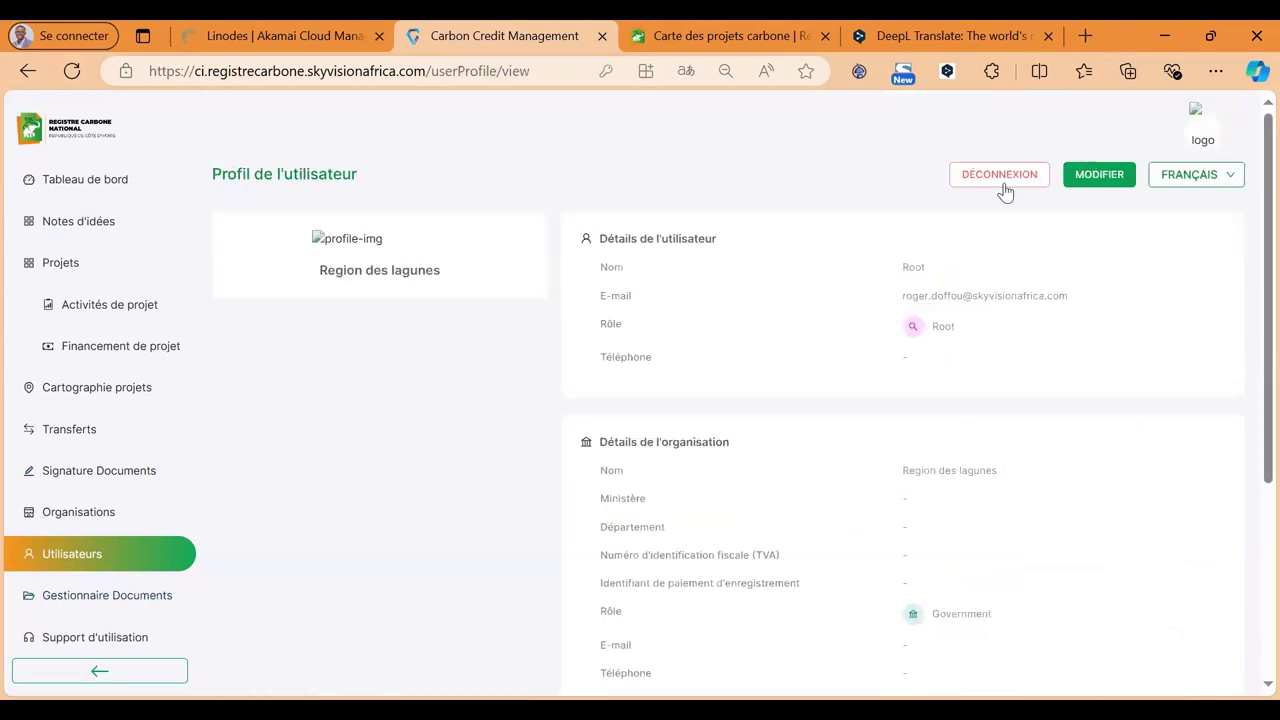
- Log out of the government account and sign in with the certifier account's saved e-mail and password
{"action": "left_click", "coordinate": [1001, 177]}
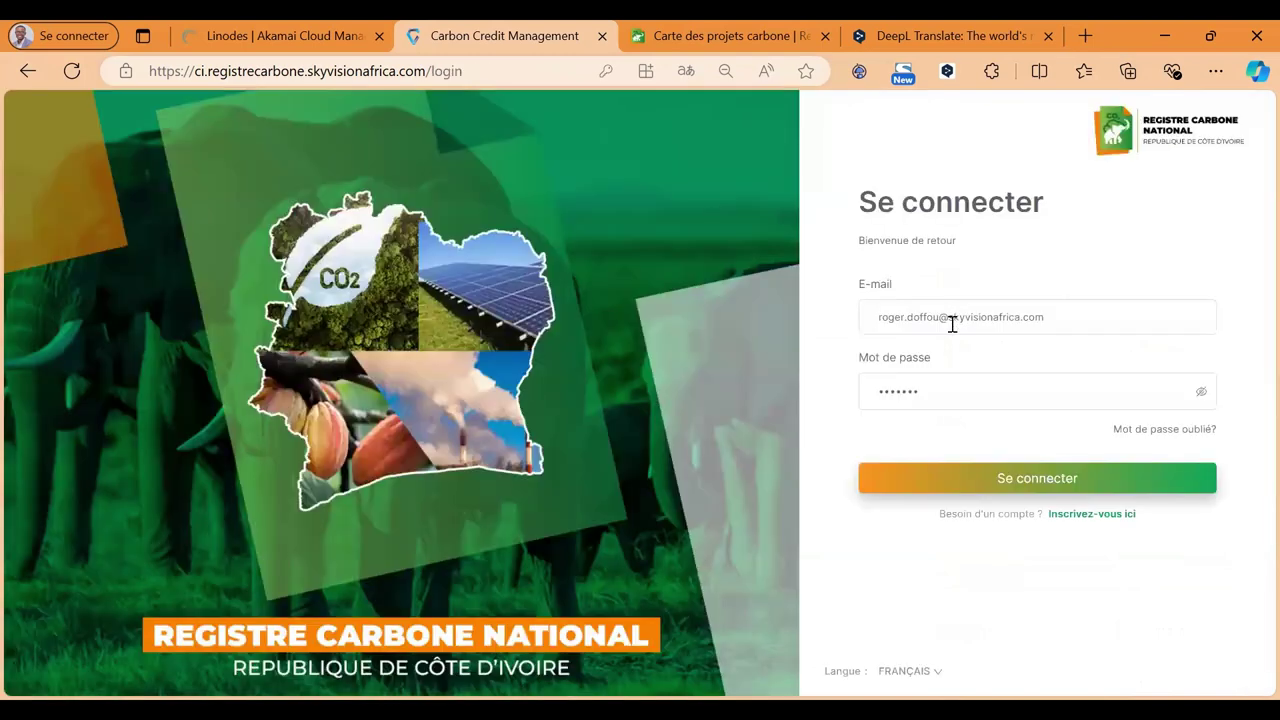
{"action": "key", "text": "Down"}
{"action": "key", "text": "Down"}
{"action": "key", "text": "Down"}
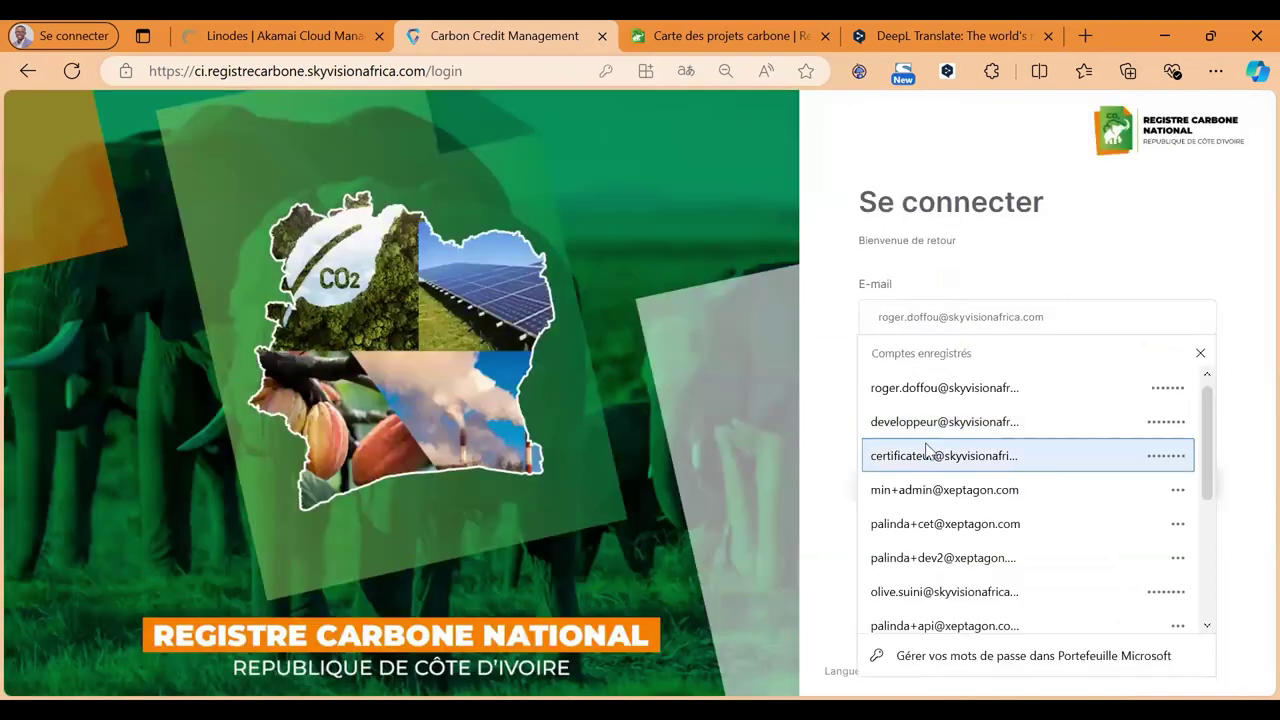
{"action": "key", "text": "Return"}
{"action": "left_click", "coordinate": [965, 489]}
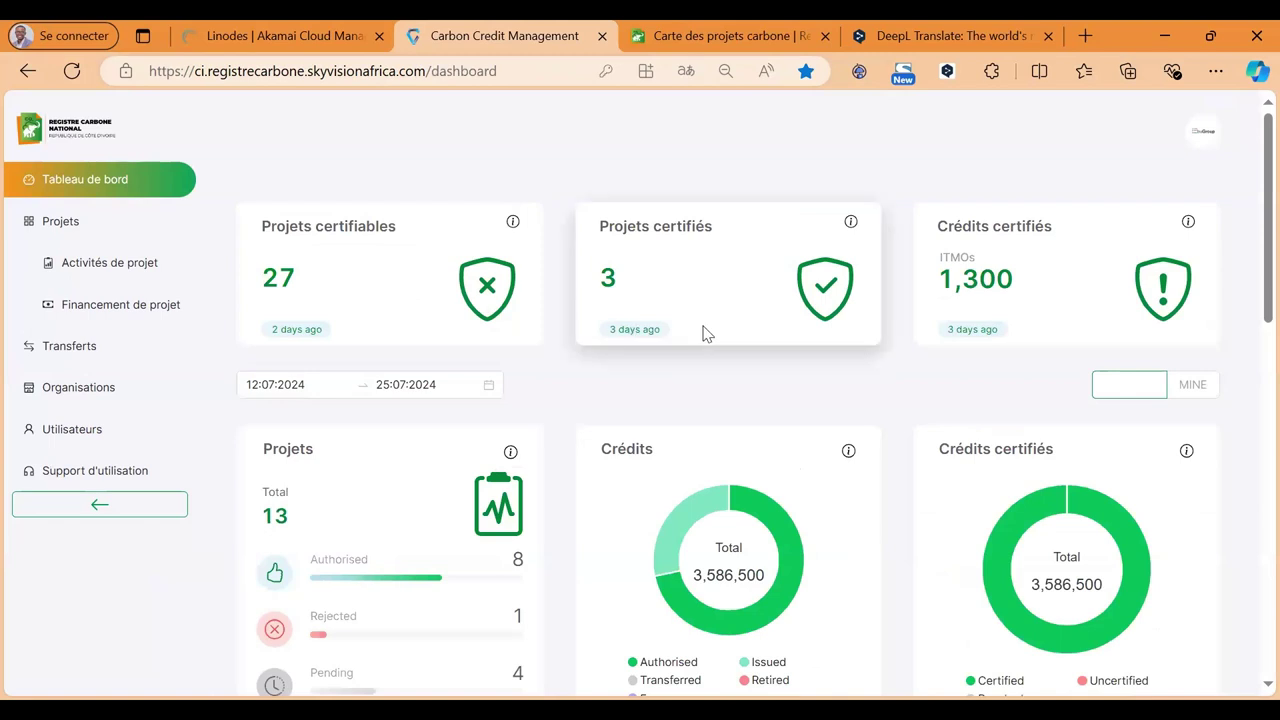
- Examine the certifiable projects, certified projects and certified credits on the certifier's dashboard
{"action": "scroll", "coordinate": [706, 333], "scroll_direction": "down", "scroll_amount": 1}
{"action": "scroll", "coordinate": [706, 333], "scroll_direction": "down", "scroll_amount": 1}
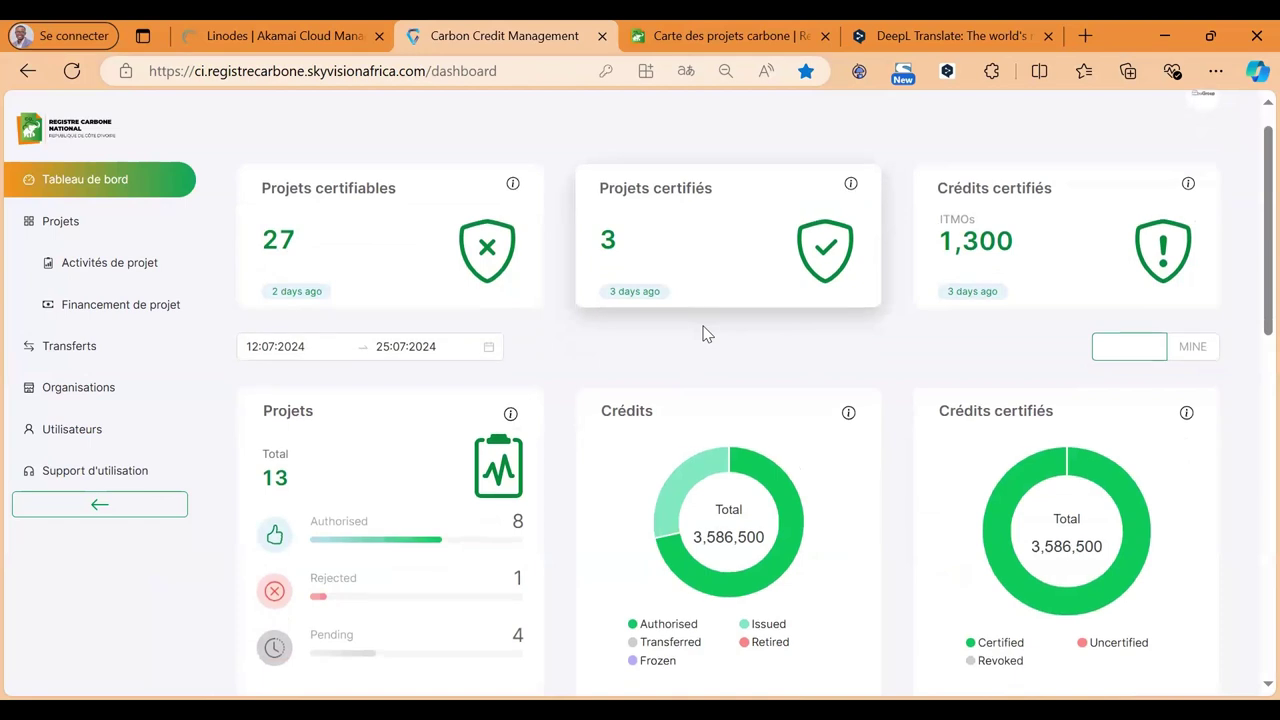
{"action": "scroll", "coordinate": [706, 333], "scroll_direction": "down", "scroll_amount": 1}
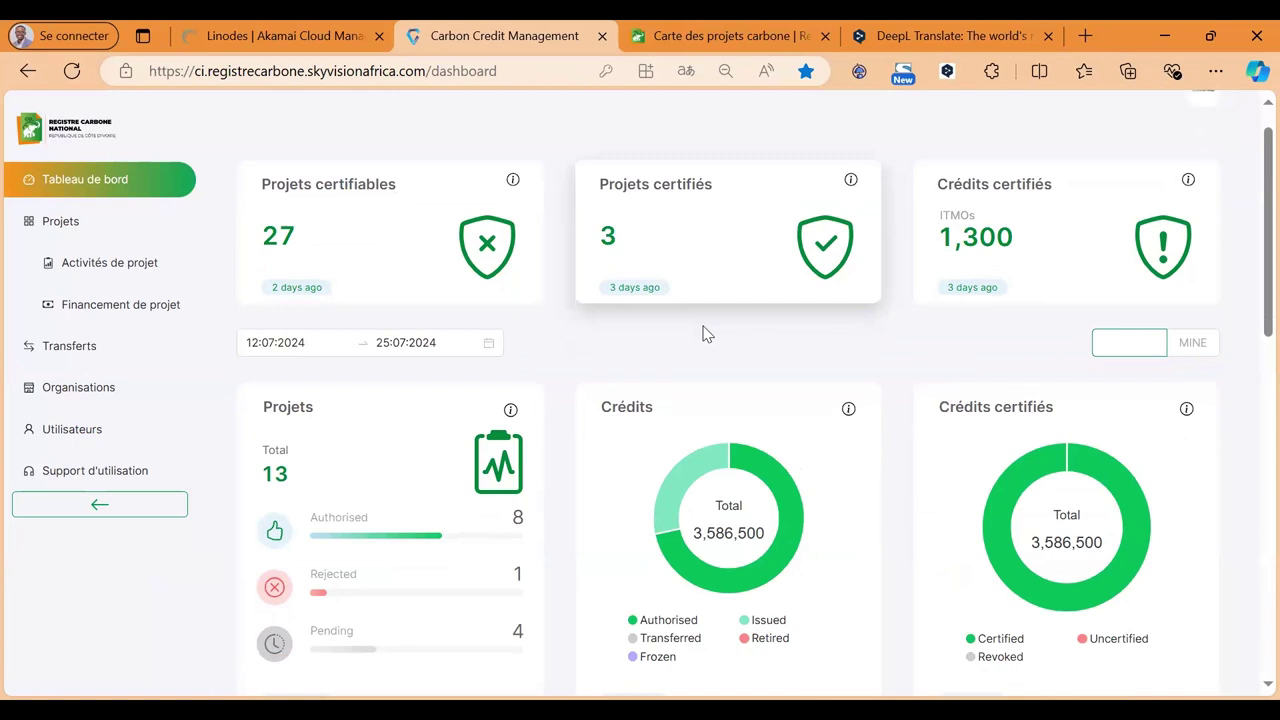
- Open the CARBONE TAÏ project as the certifier and examine its general information, credits, emission reductions and activities
{"action": "left_click", "coordinate": [41, 224]}
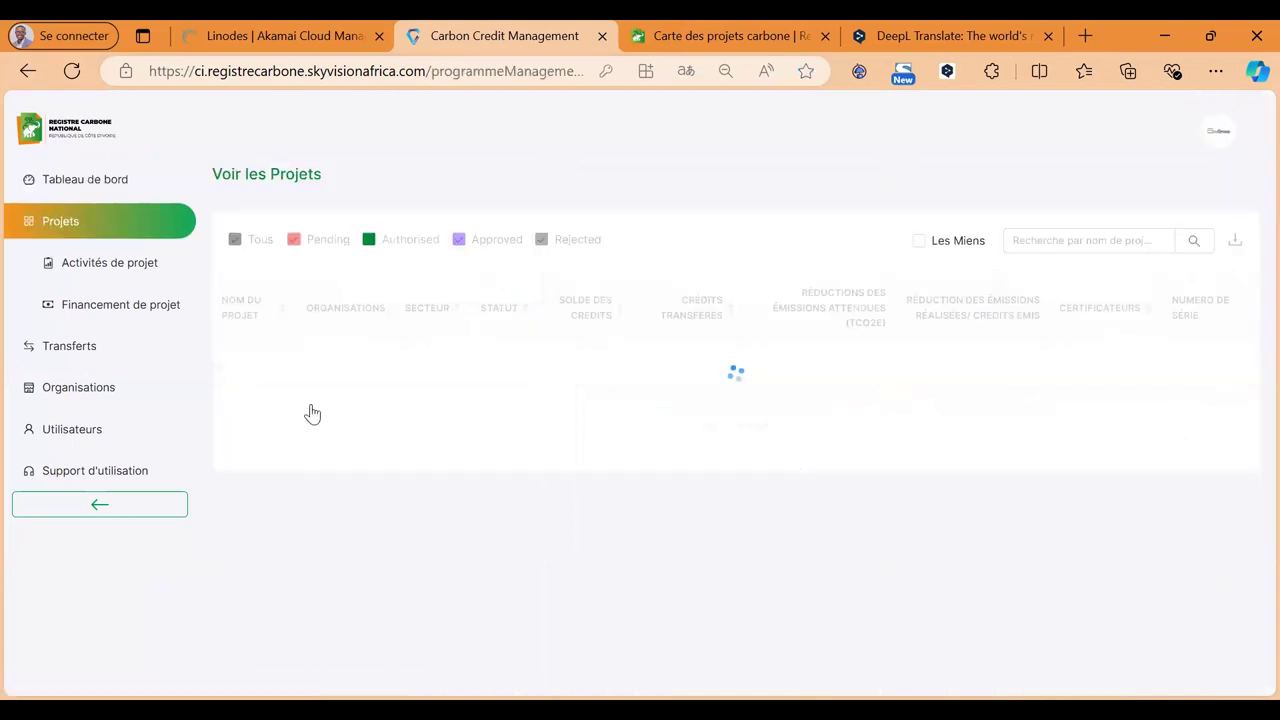
{"action": "left_click", "coordinate": [235, 405]}
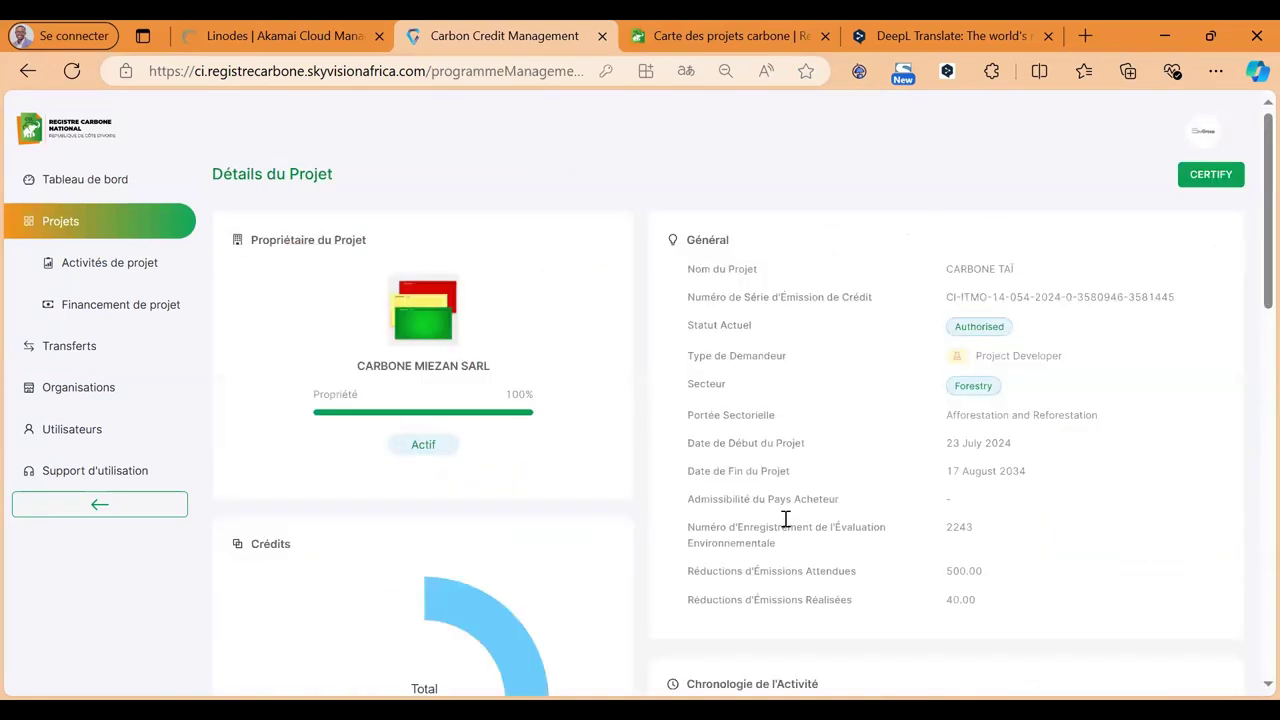
{"action": "scroll", "coordinate": [786, 519], "scroll_direction": "down", "scroll_amount": 8}
{"action": "scroll", "coordinate": [786, 519], "scroll_direction": "down", "scroll_amount": 1}
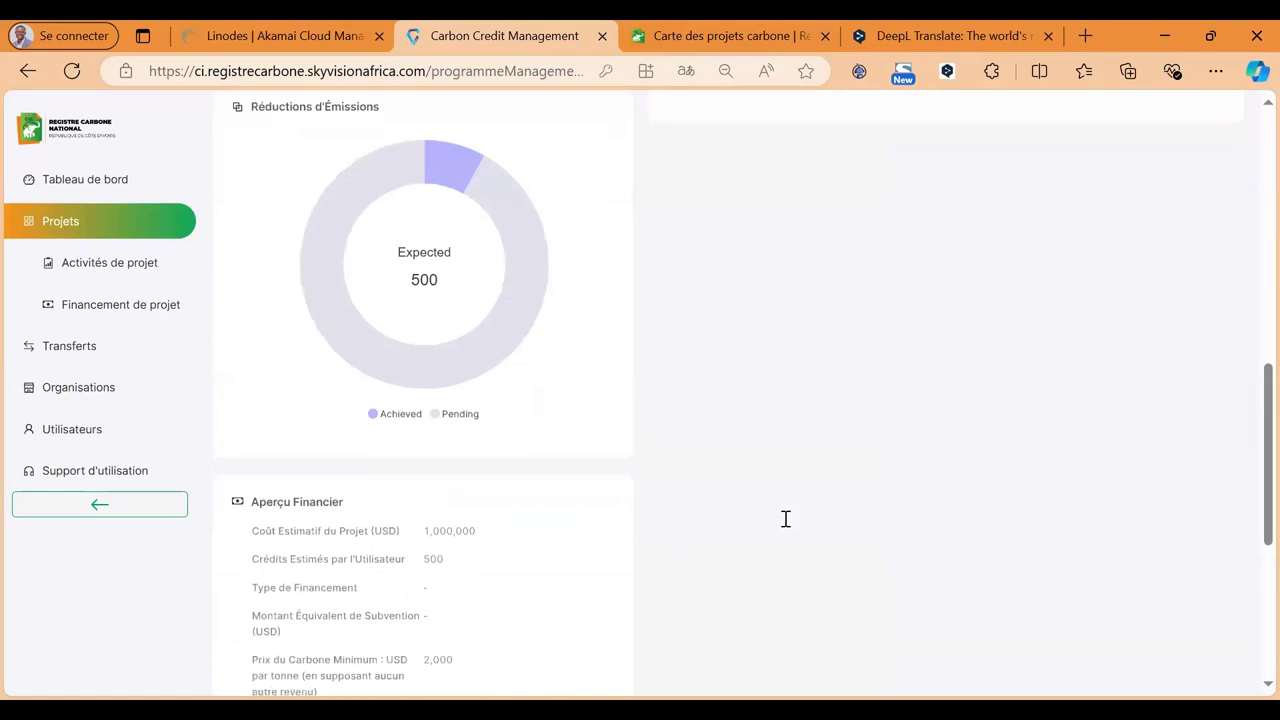
{"action": "scroll", "coordinate": [786, 519], "scroll_direction": "up", "scroll_amount": 5}
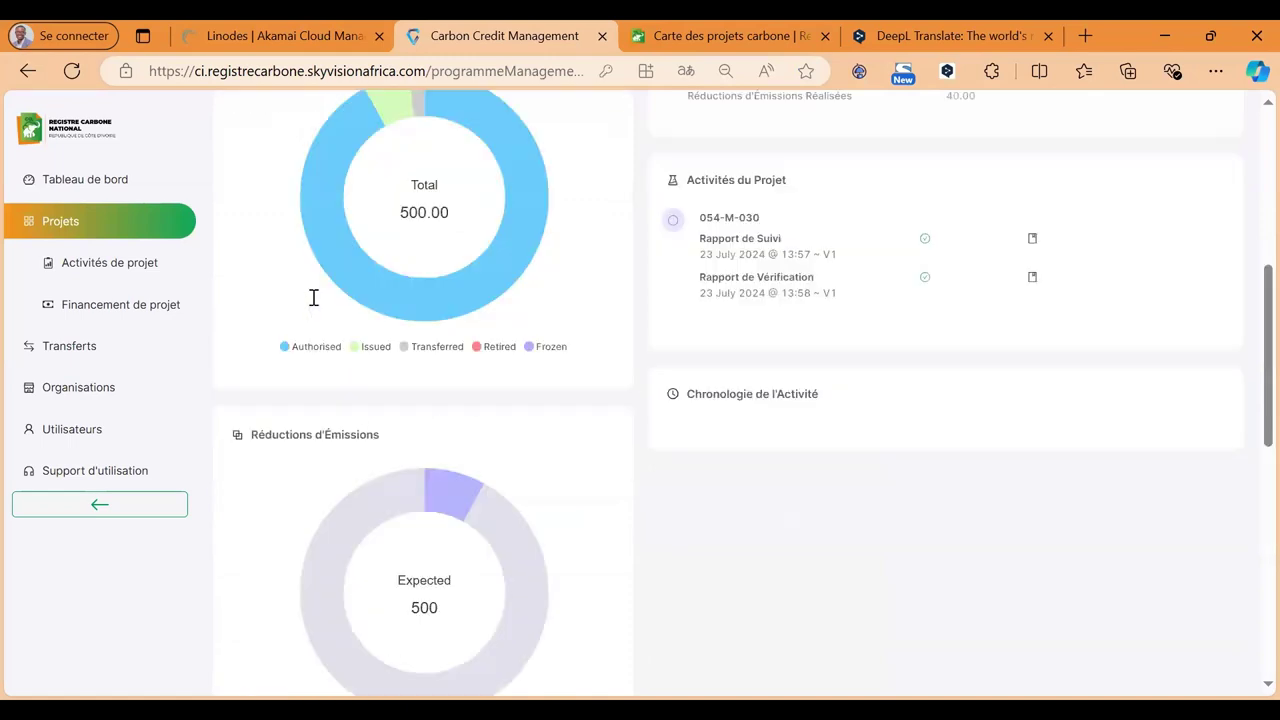
- Show the project activities and the credit transfers available to the certifier account
{"action": "left_click", "coordinate": [190, 263]}
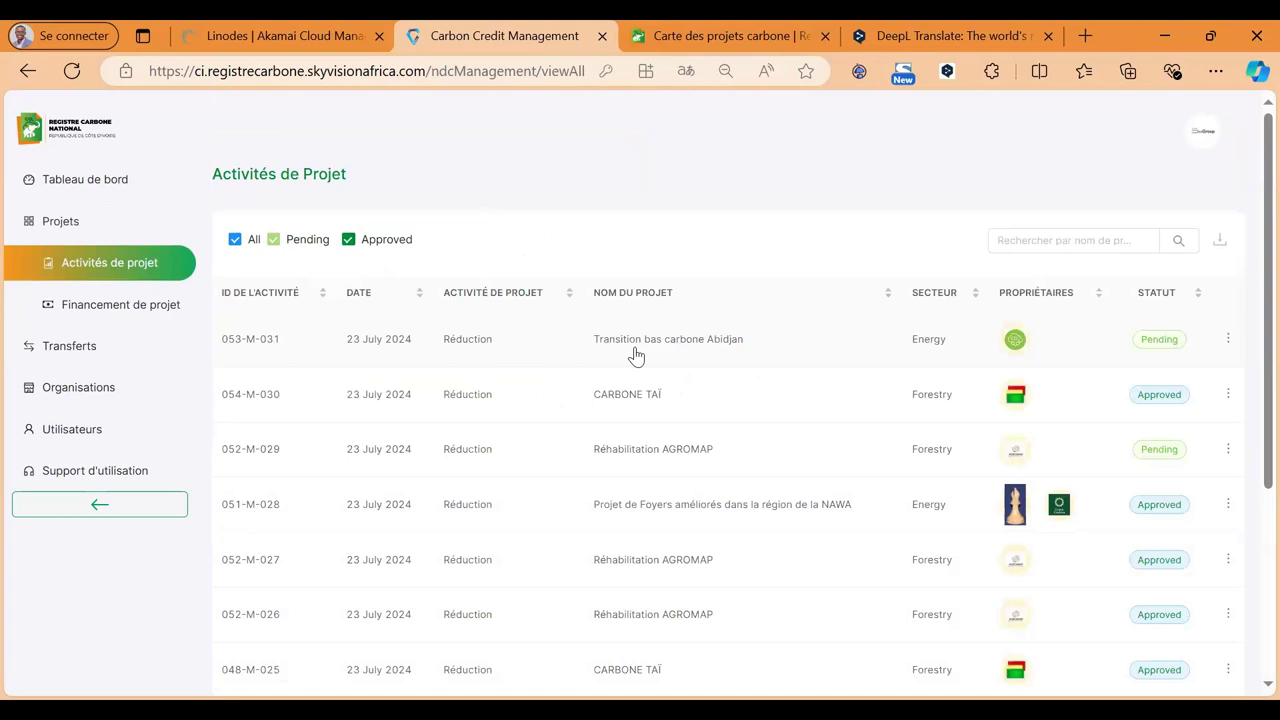
{"action": "left_click", "coordinate": [103, 347]}
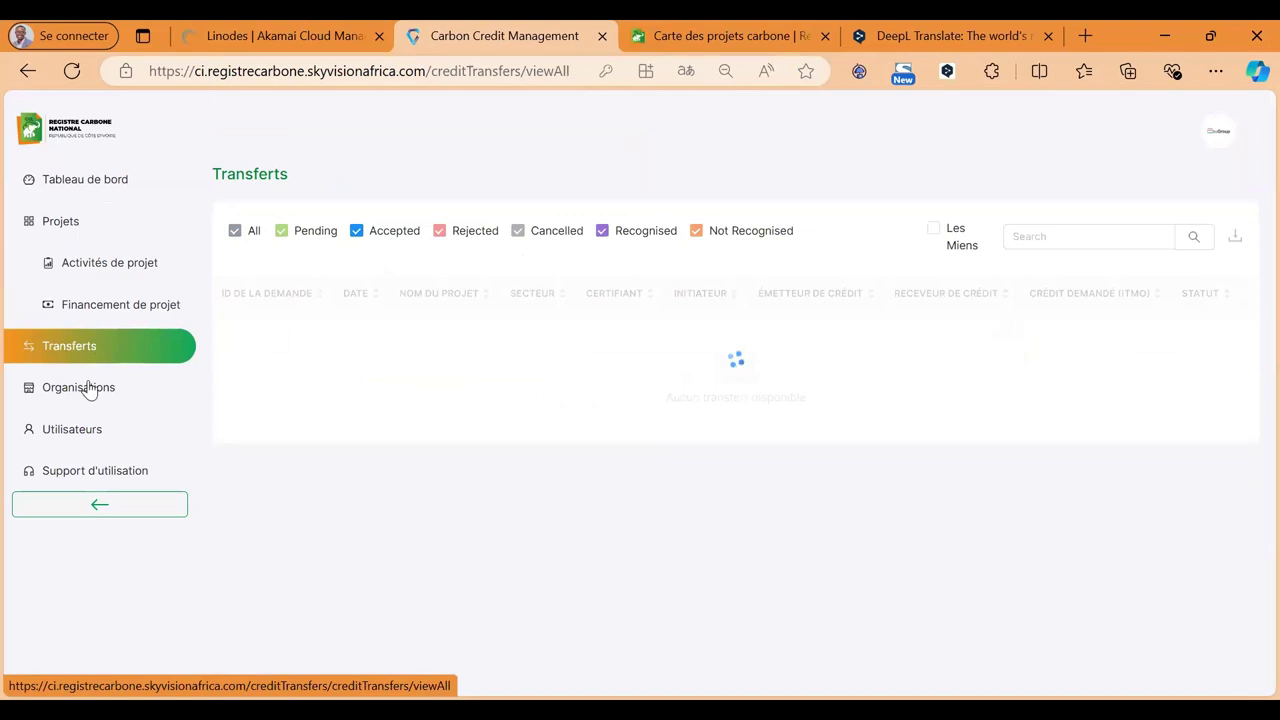
- Check the users of the certifier organisation and open the signed-in user's profile
{"action": "left_click", "coordinate": [113, 430]}
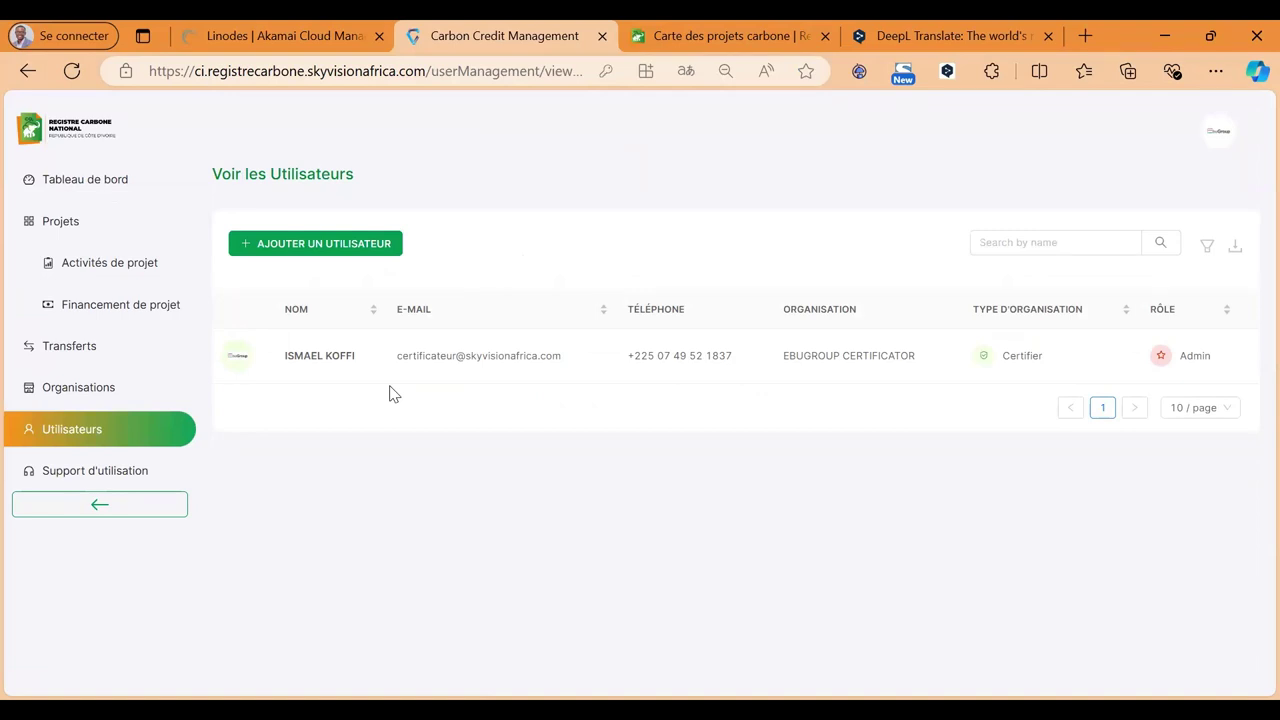
{"action": "left_click", "coordinate": [1228, 139]}
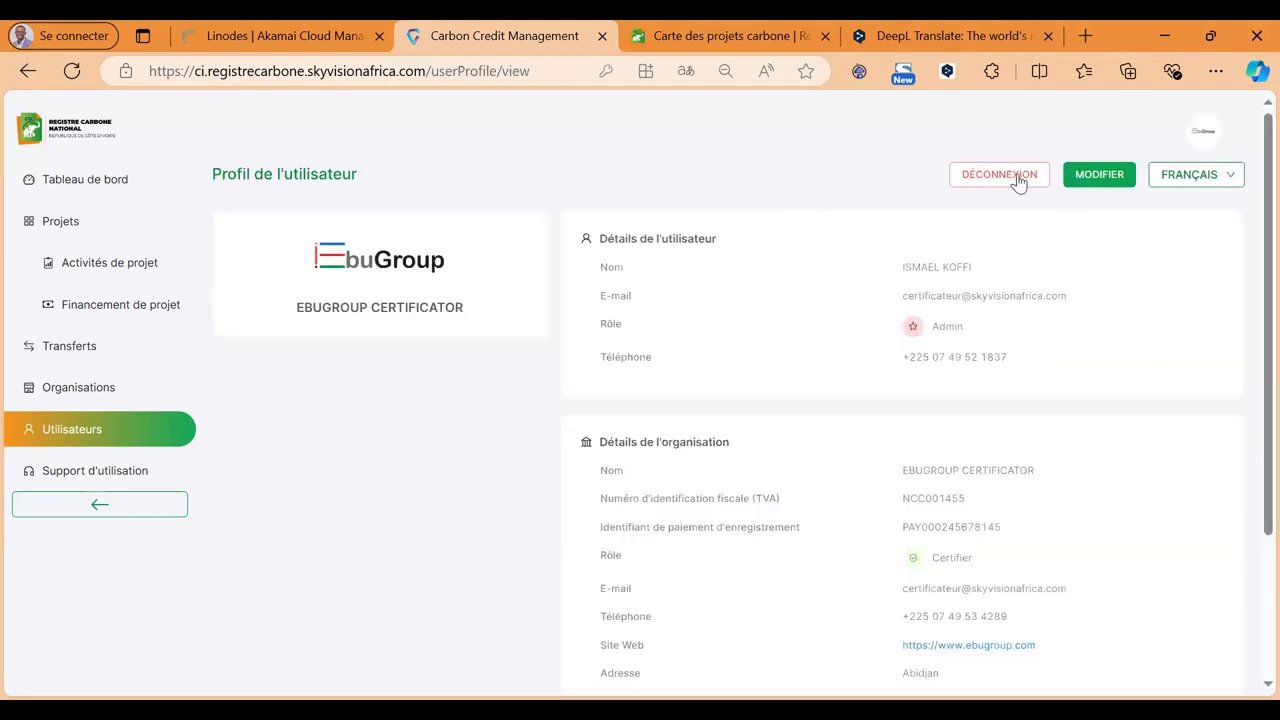